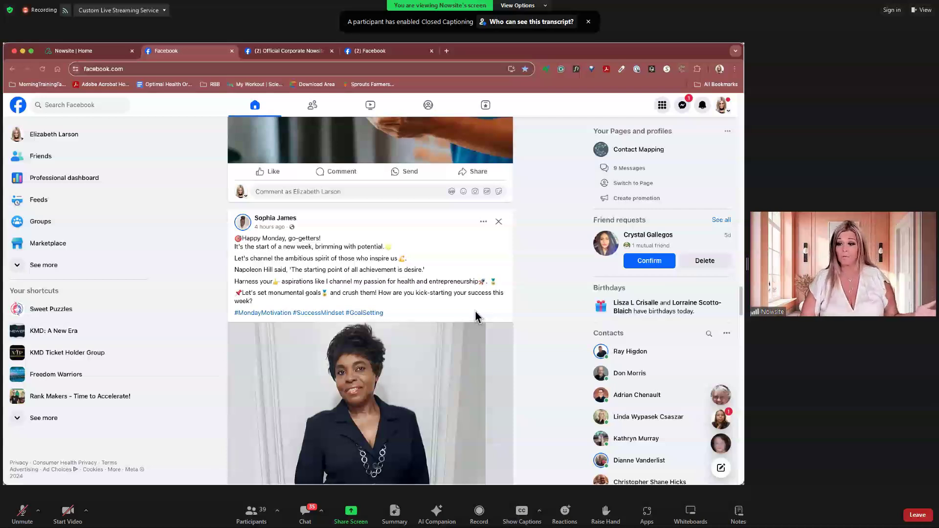
- Capture a screenshot of the "Happy Monday, go-getters!" post in the Facebook feed, including its text and photo
scroll(476, 317, "down", 1)
scroll(476, 317, "down", 2)
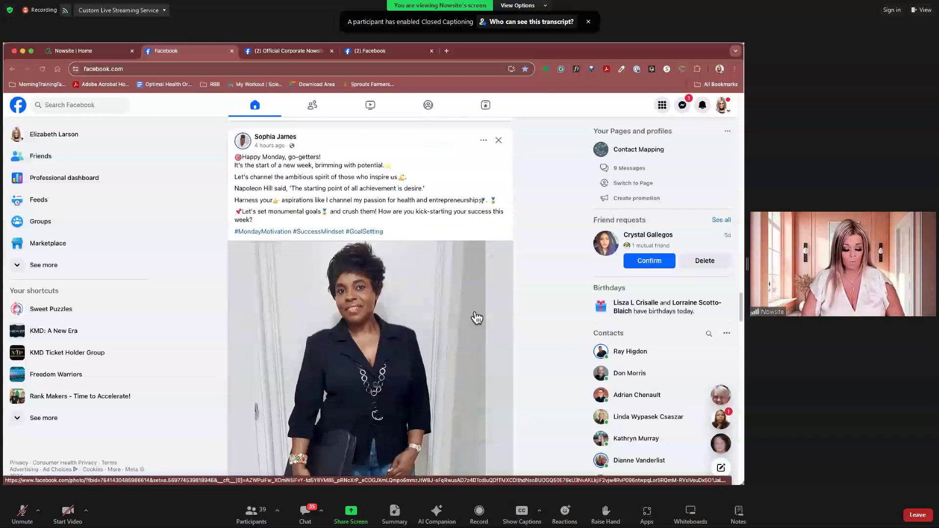
key("super+shift+4")
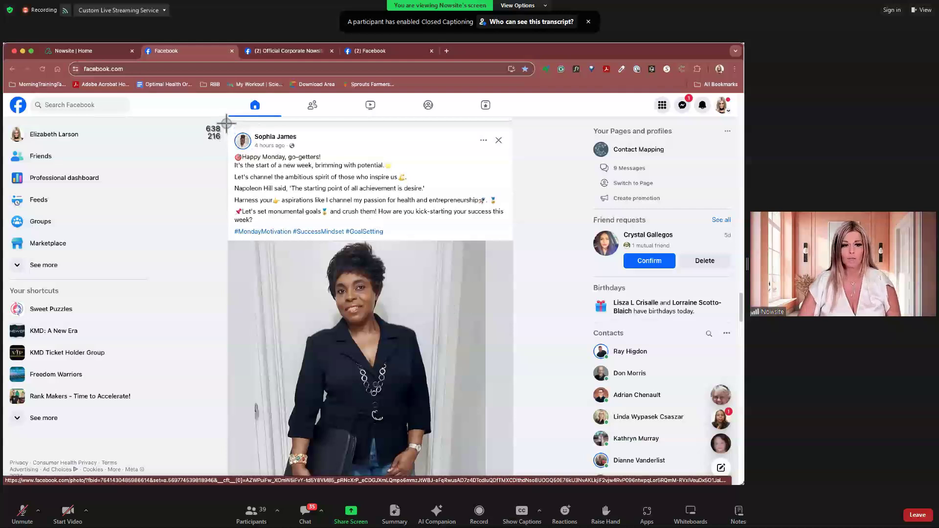
left_click_drag(227, 127, 517, 473)
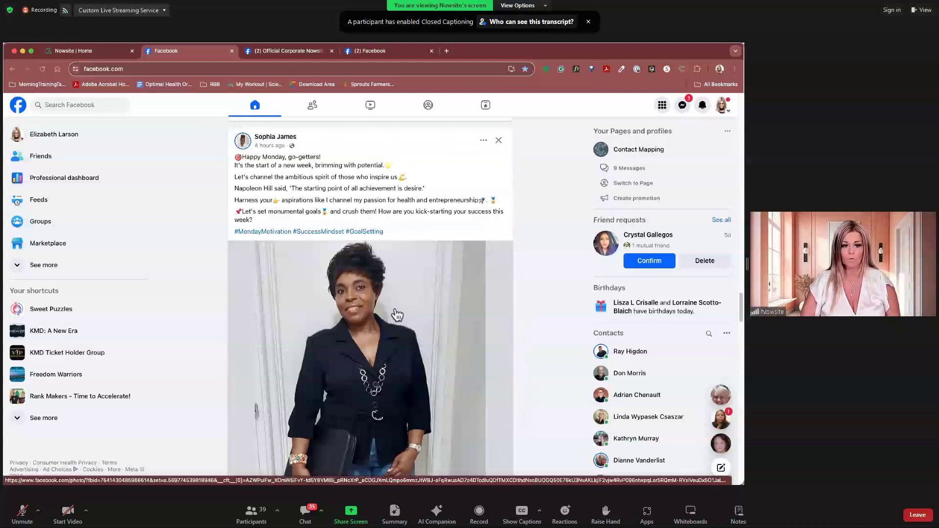
- Look through the posts on the open Facebook profile page for other examples of text, reel and quote-image posts
left_click(386, 51)
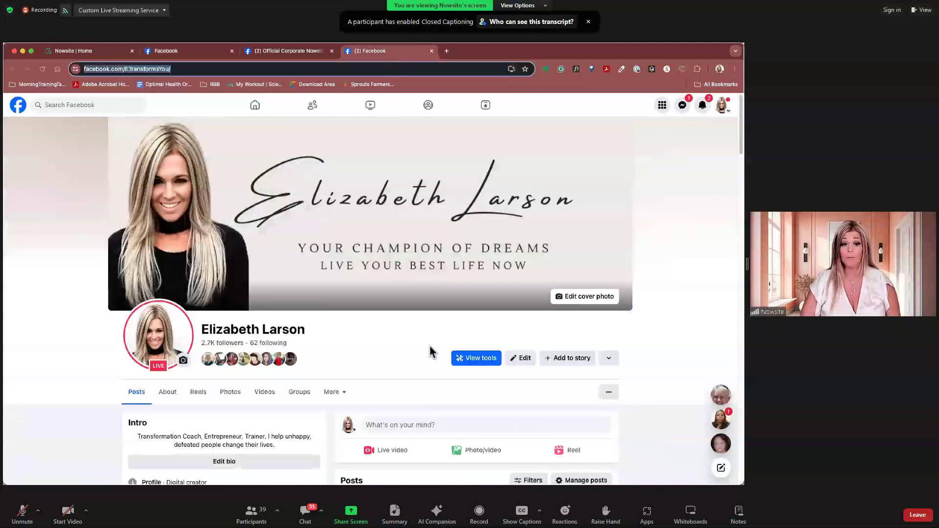
scroll(432, 352, "down", 10)
scroll(432, 352, "down", 15)
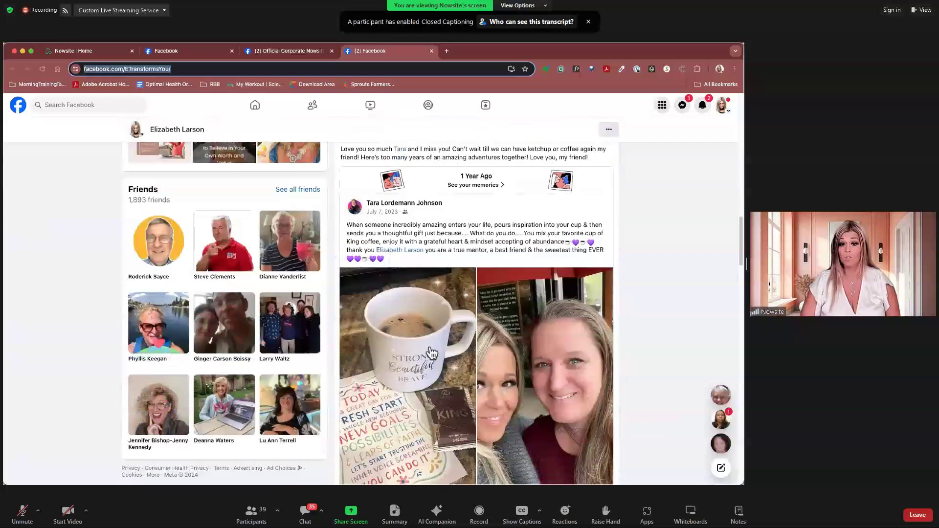
scroll(429, 347, "down", 15)
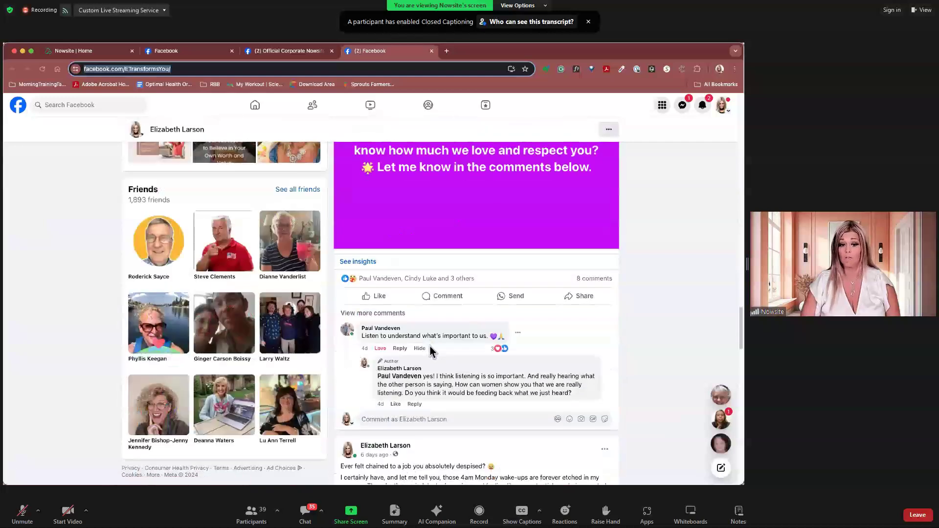
scroll(430, 348, "down", 15)
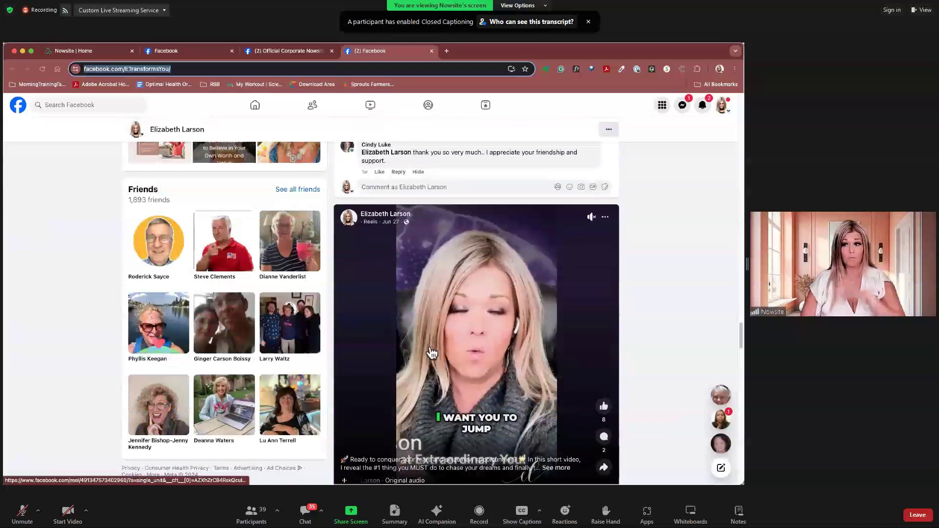
scroll(432, 352, "down", 4)
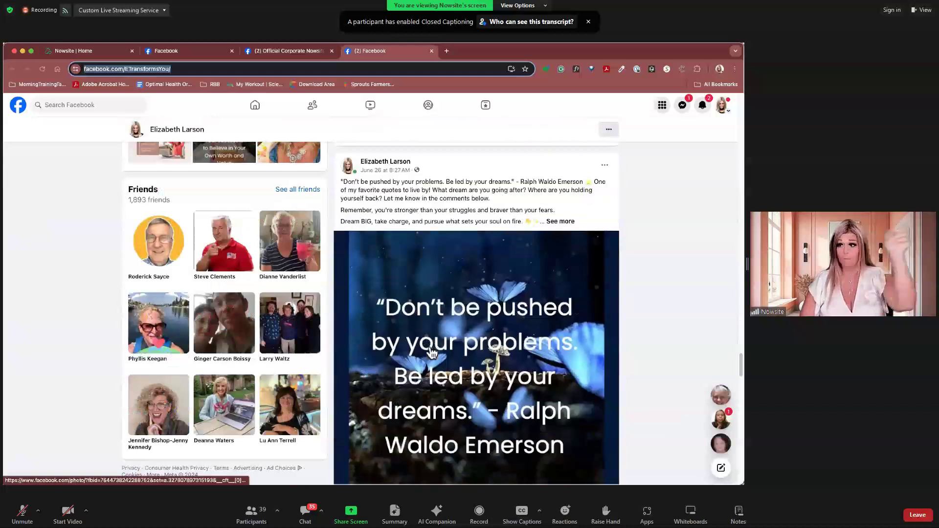
scroll(431, 352, "up", 7)
scroll(431, 352, "up", 20)
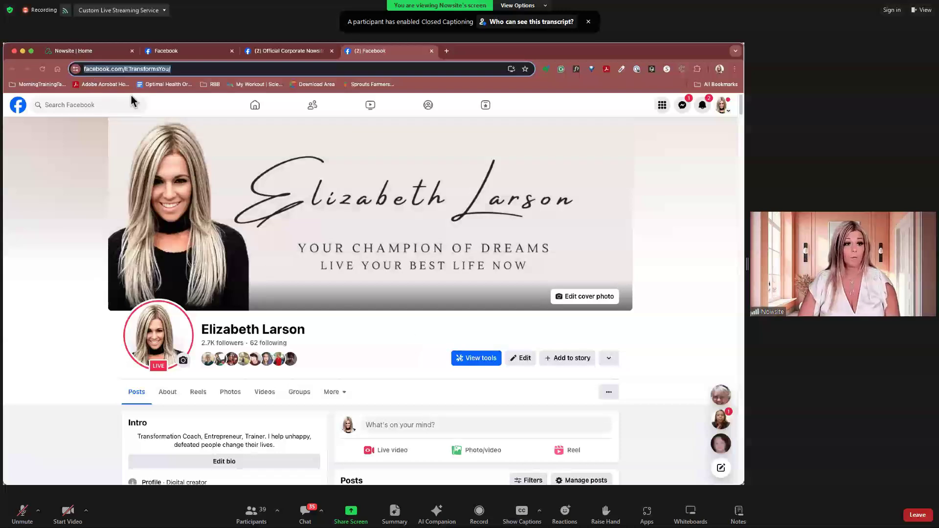
- Switch to Nowsite and generate a "MIMO: Make It My Own" post from the uploaded screenshot "Screenshot 2024-07-08 at 8.13.25 AM.png"
left_click(93, 51)
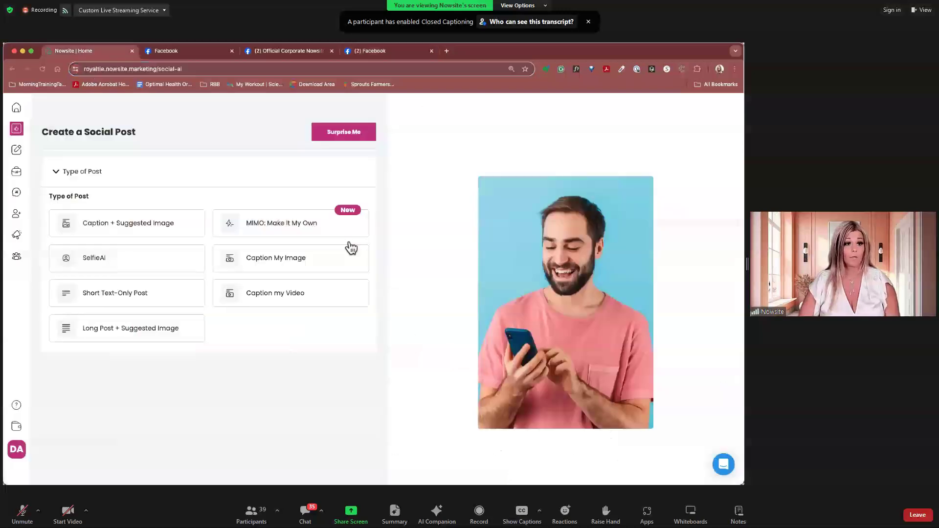
left_click(258, 231)
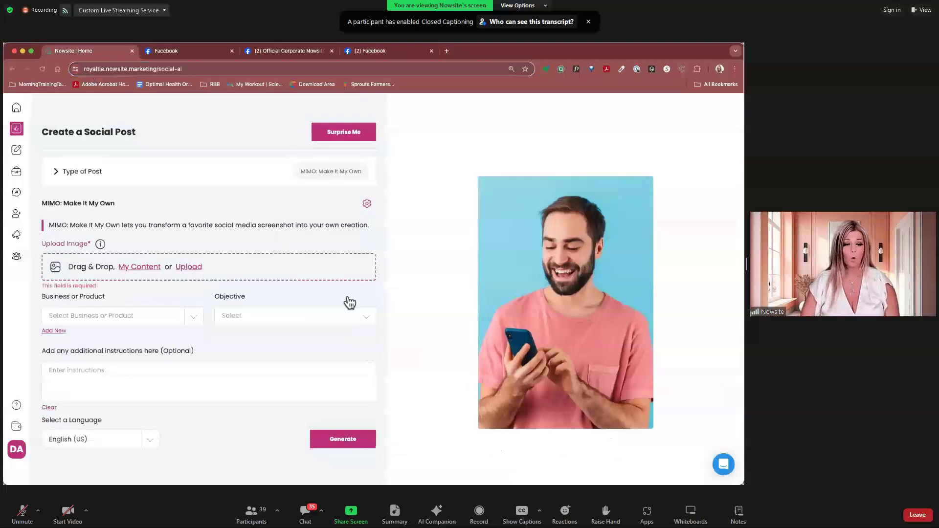
left_click(192, 267)
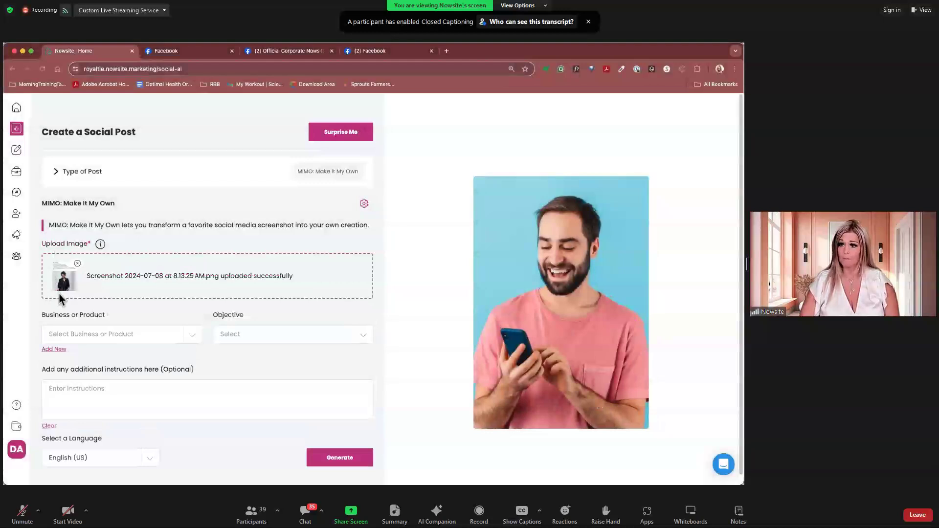
left_click(102, 396)
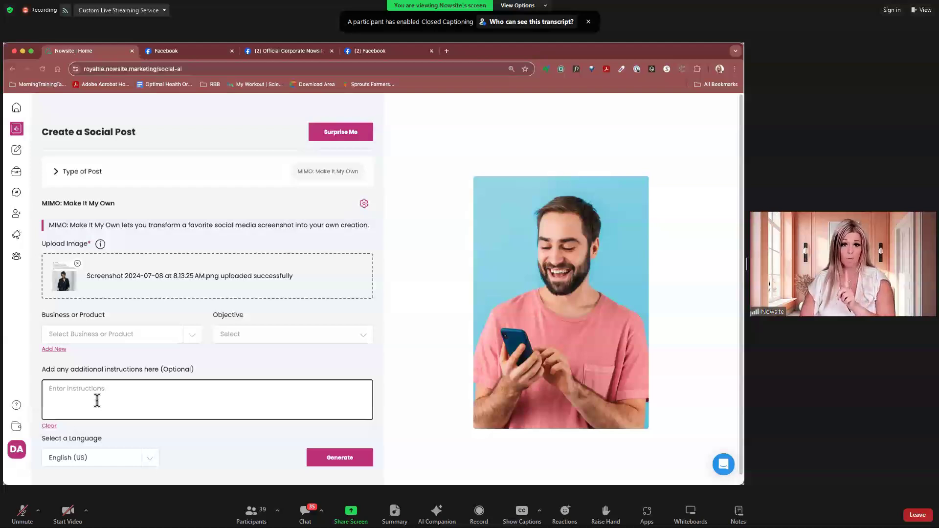
left_click(341, 458)
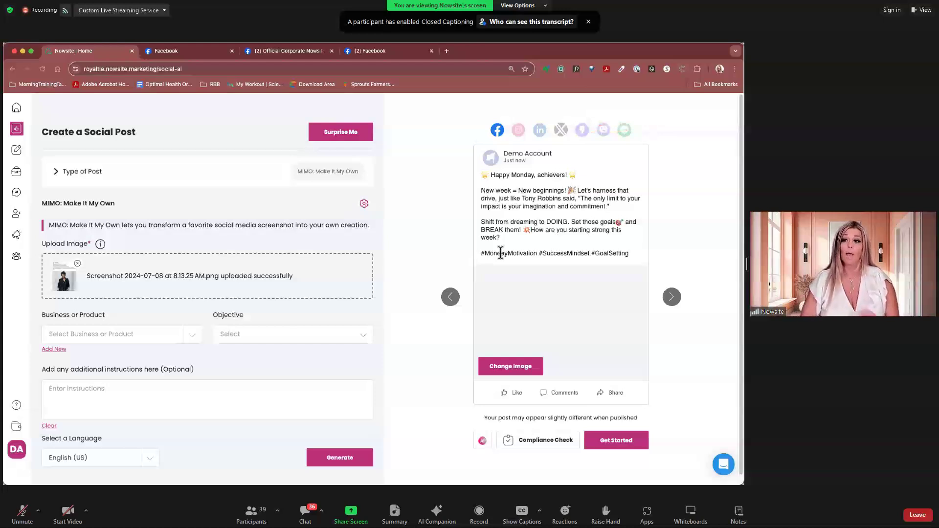
- Choose the Pixabay picture of a girl sitting among colourful roses as the post's replacement image and open it for editing
left_click(494, 366)
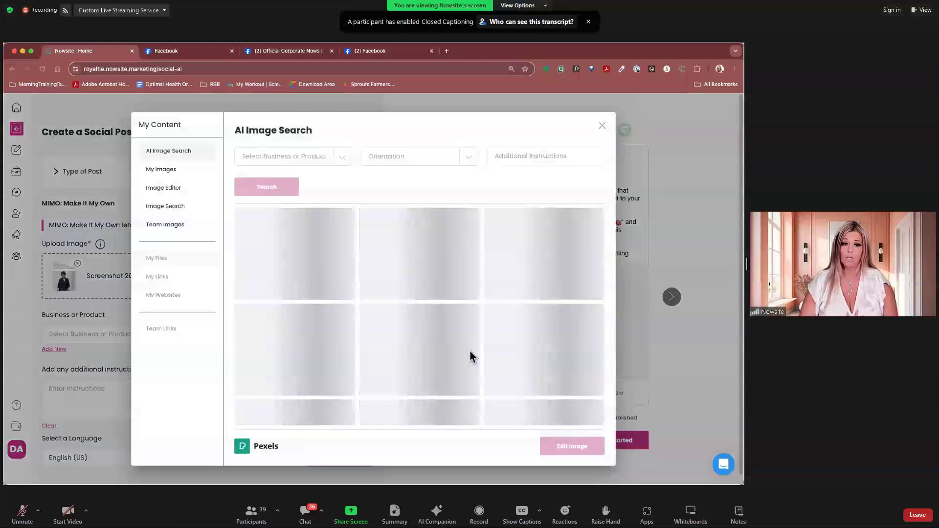
left_click(183, 208)
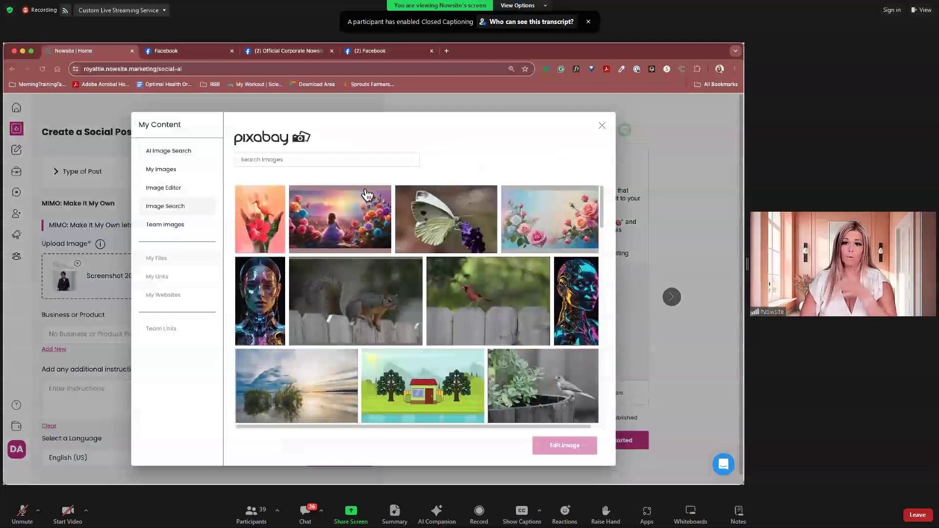
left_click(356, 222)
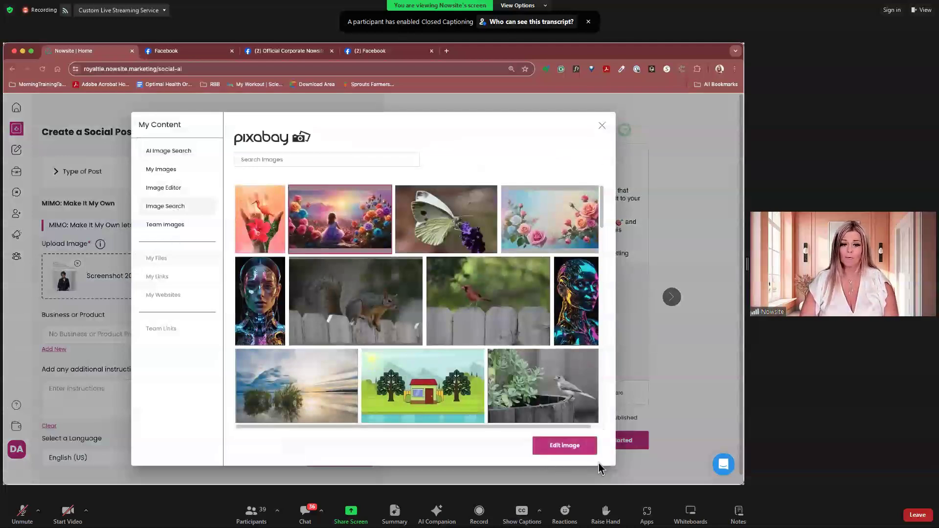
left_click(571, 453)
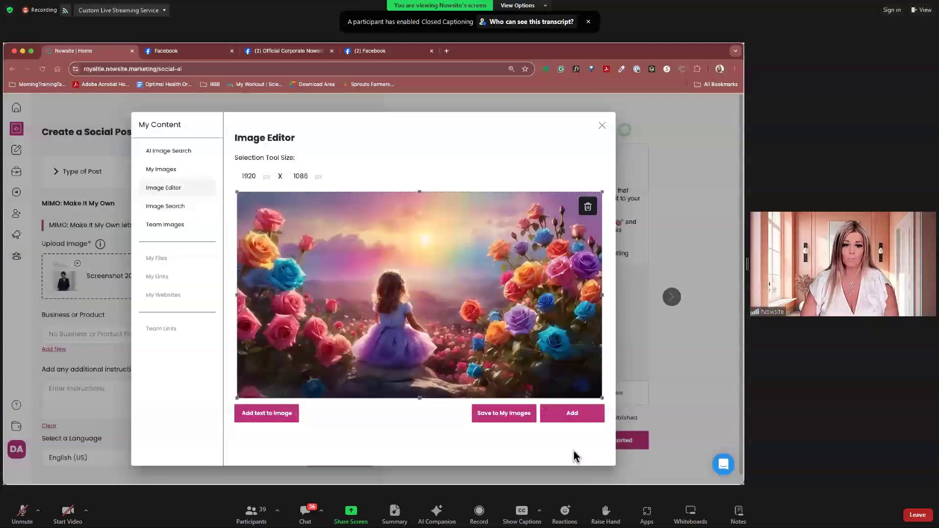
- Add the overlay text "What Are You Dreaming About?" to the image, using the spelling suggestion "Dreaming"
left_click(271, 414)
left_click(151, 324)
type("Wha")
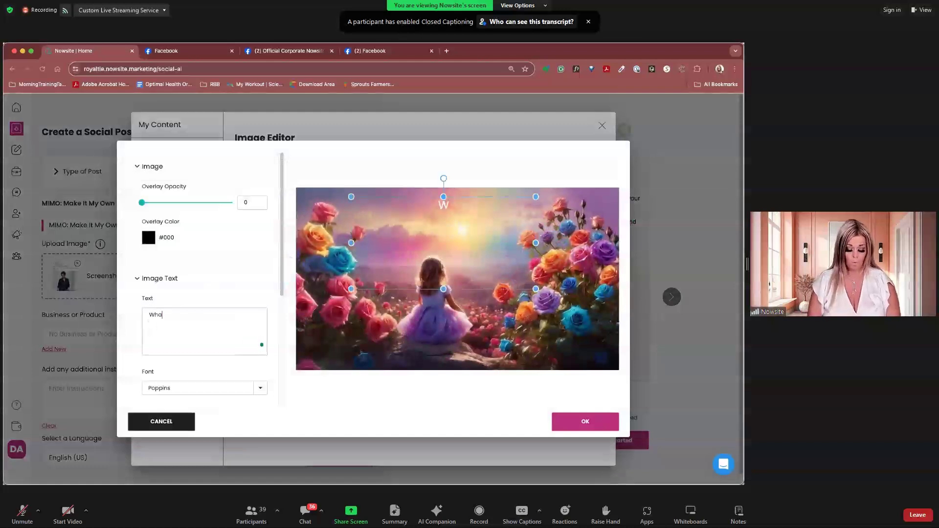
type("t A")
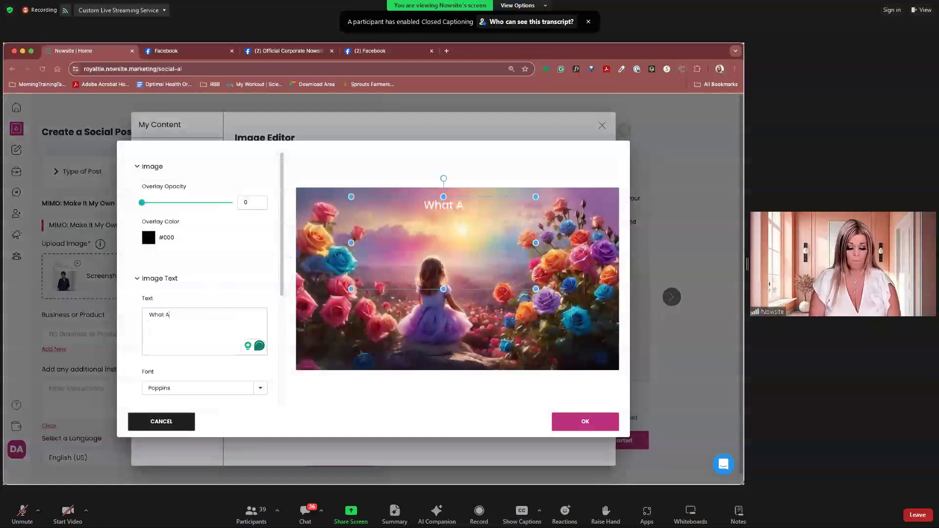
type("re Y")
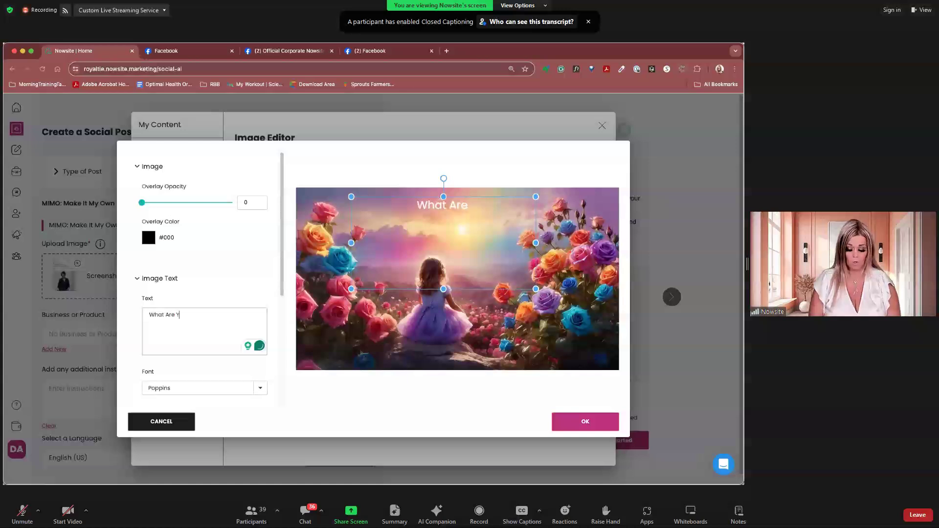
type("ou ")
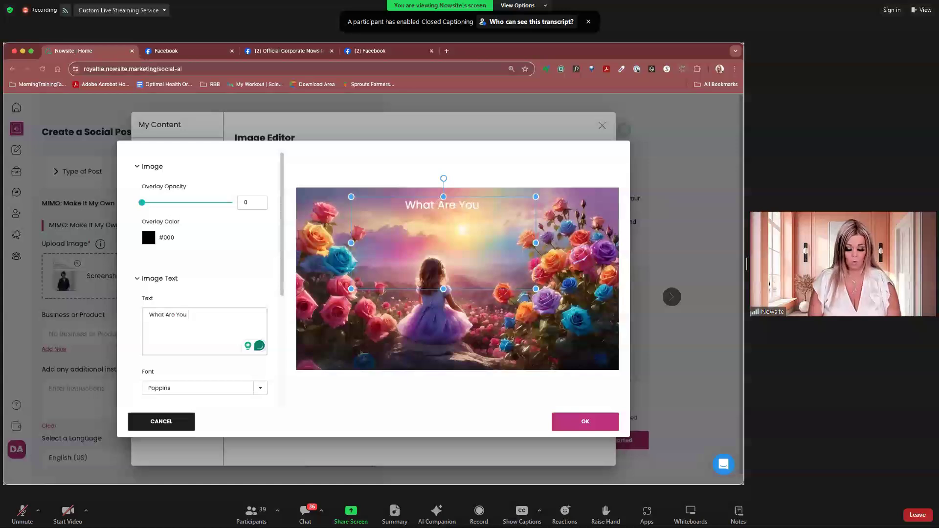
type("Deaming ")
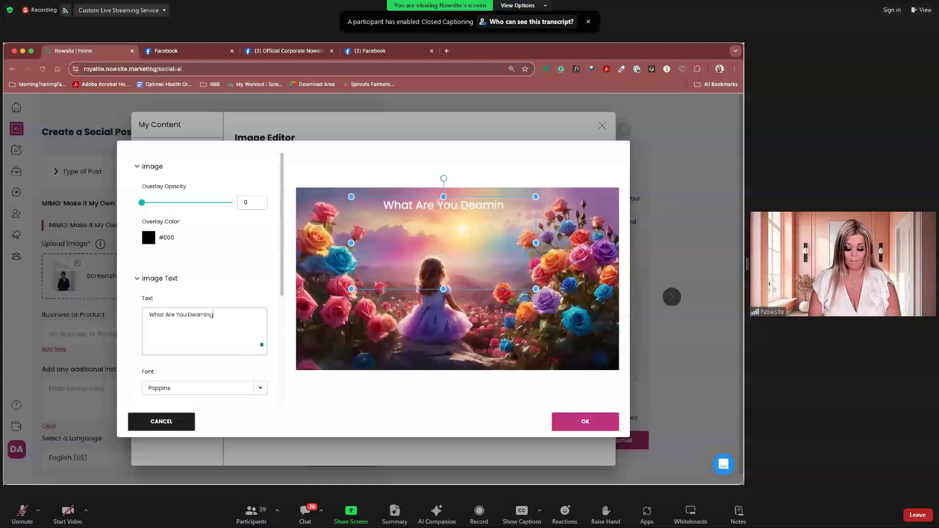
type("About?")
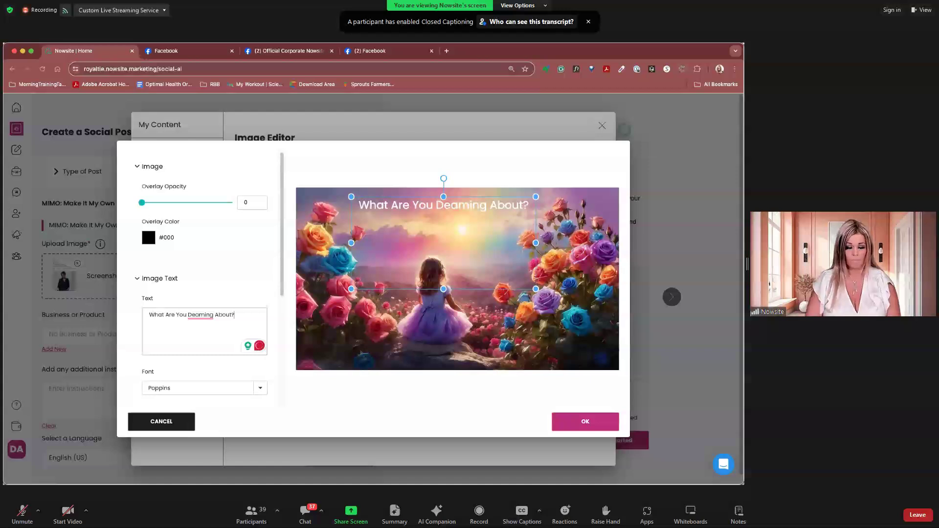
mouse_move(208, 314)
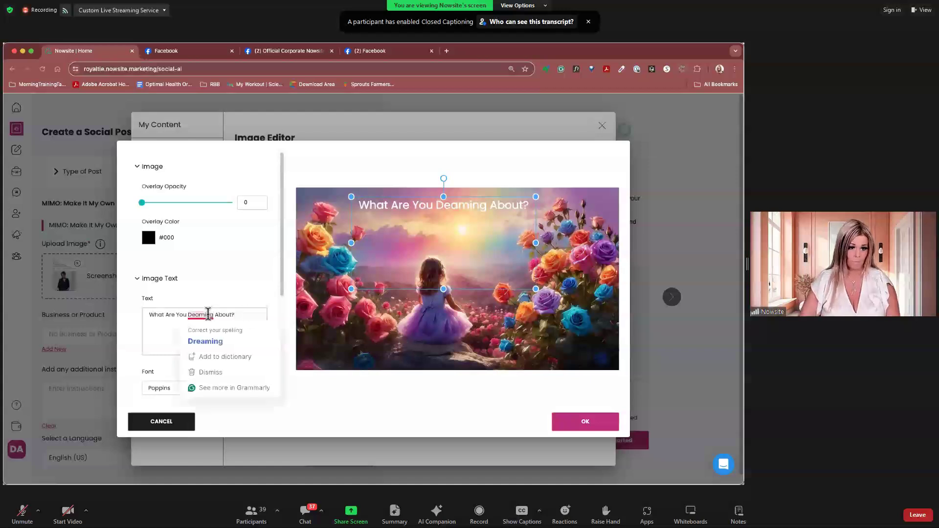
left_click(211, 341)
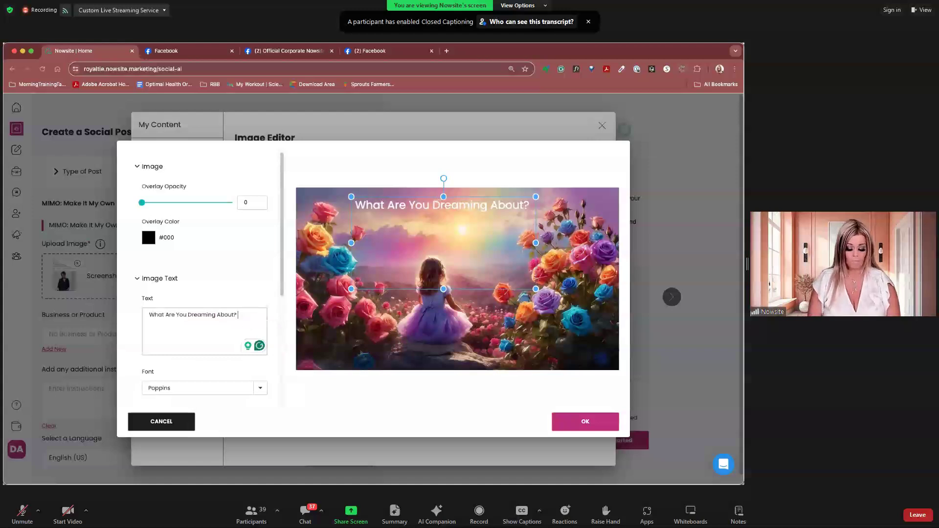
- Extend the image text with the second question "Are You Ready to Make Those Dreams a Reality?"
type("Ar")
type("e You Rea")
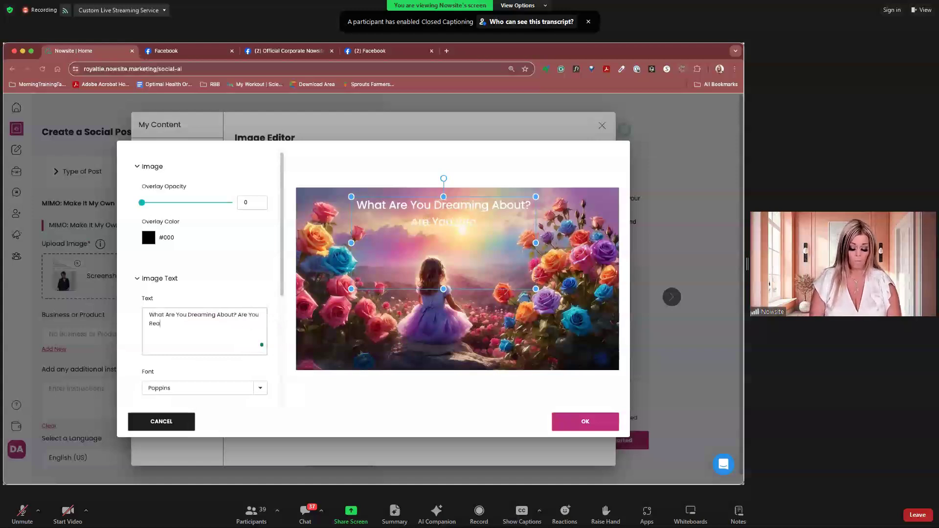
type("dy to M")
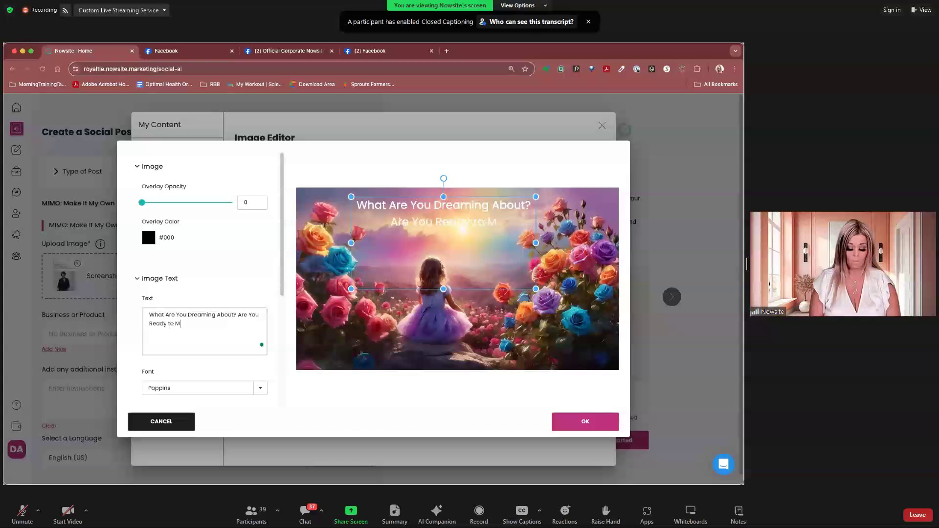
type("ake ")
type("Th")
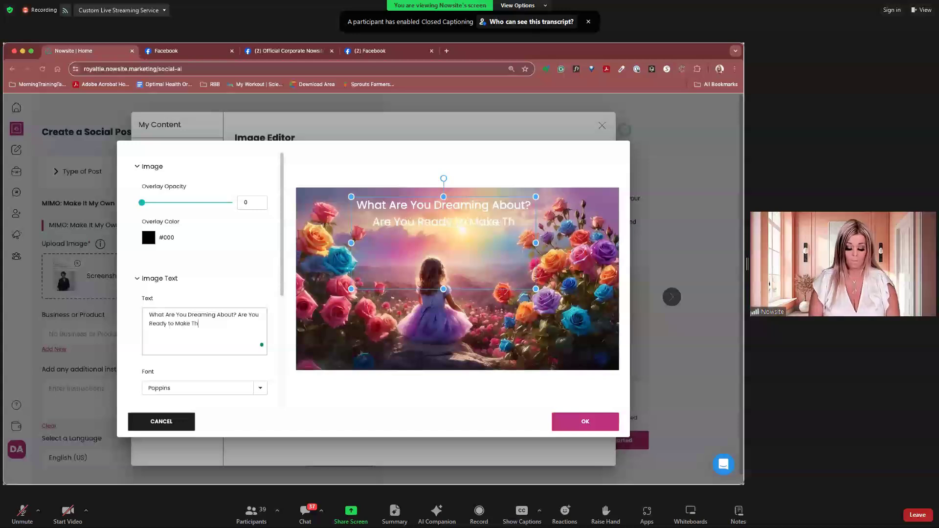
type("ose Dre")
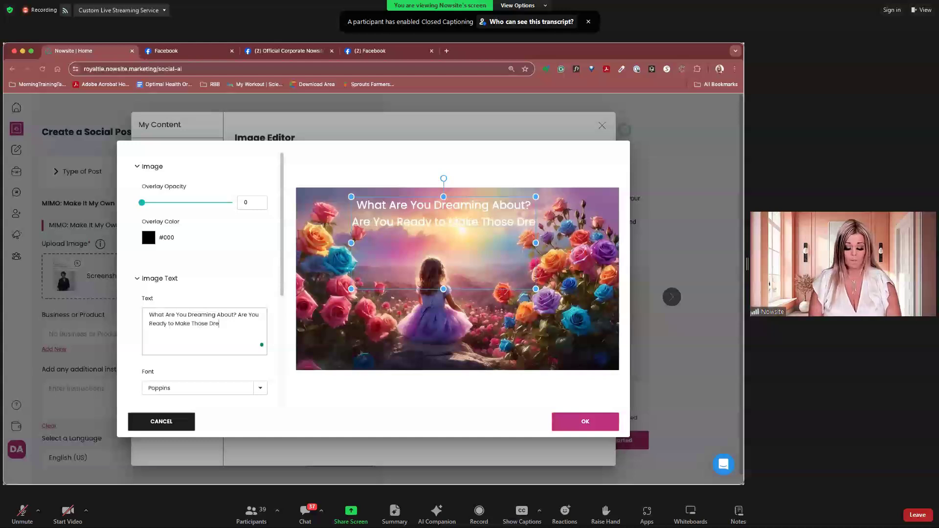
type("ams ")
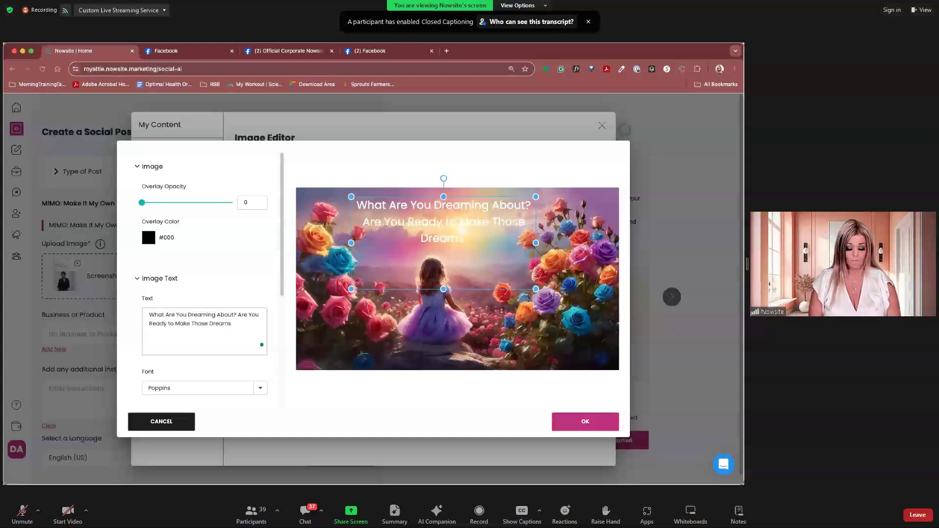
type("a Re")
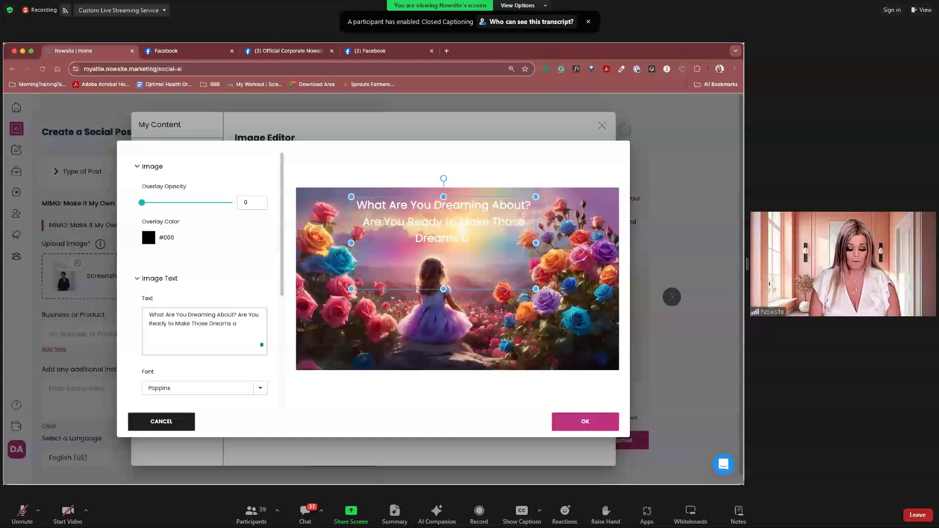
type("ality?")
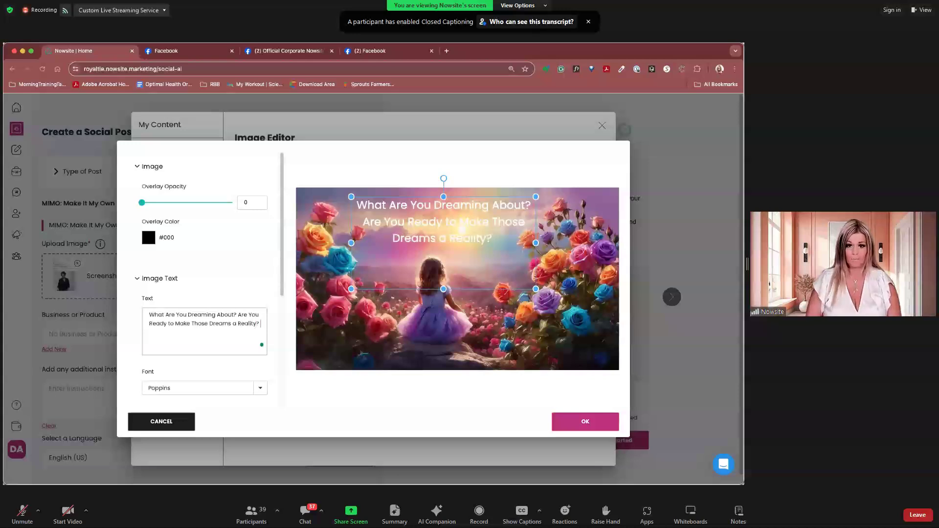
- Set the font size of the image text to 48 px
scroll(220, 303, "down", 2)
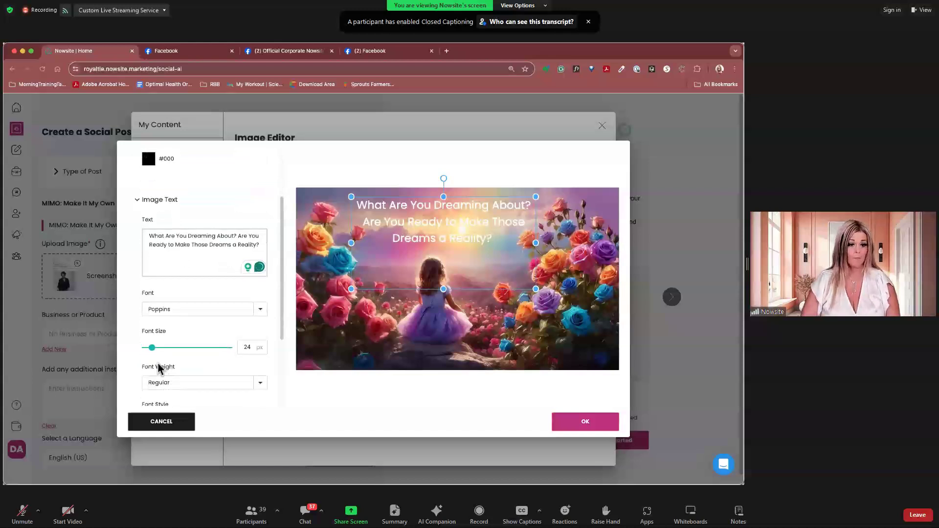
left_click_drag(157, 350, 167, 348)
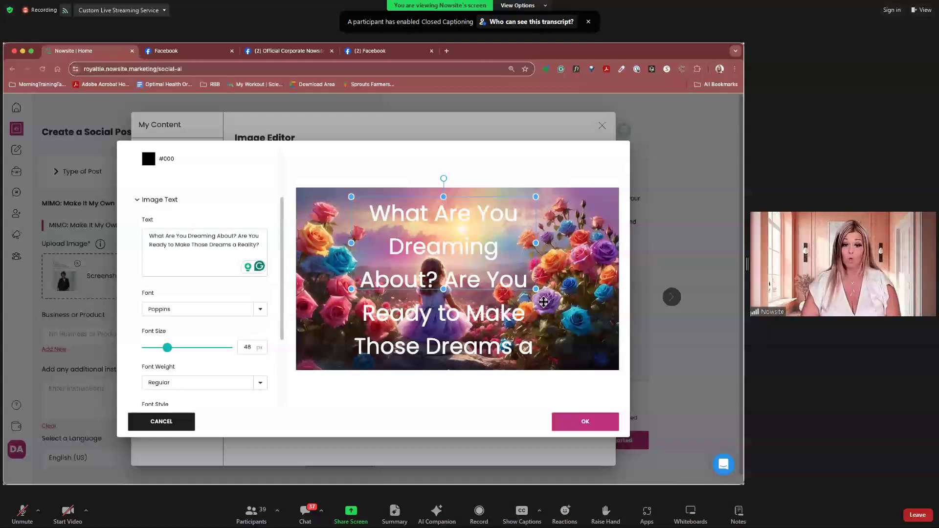
- Widen the image text box slightly, set its font size to 42 px, centre it over the picture and apply the text
mouse_move(475, 306)
left_mouse_down()
mouse_move(437, 307)
mouse_move(478, 318)
mouse_move(538, 315)
mouse_move(442, 318)
mouse_move(462, 319)
left_mouse_up()
left_click_drag(533, 242, 542, 244)
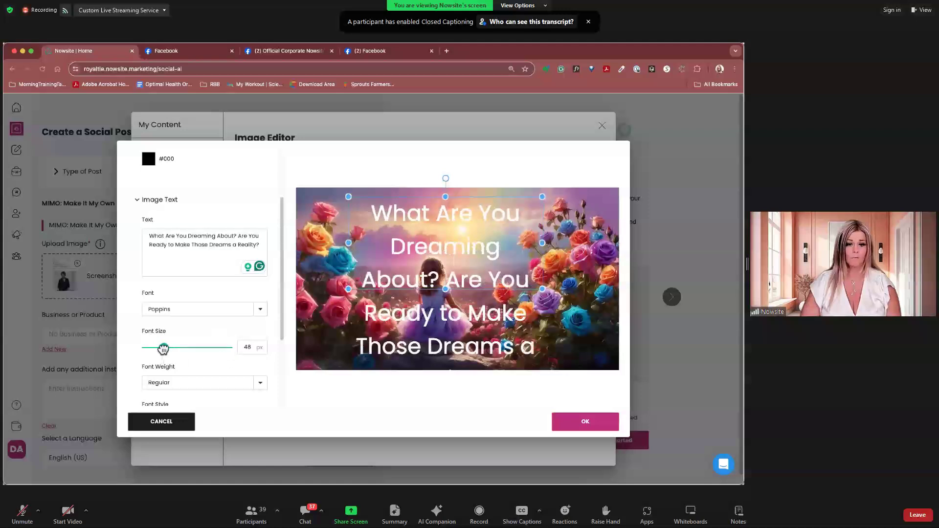
left_click_drag(163, 348, 162, 348)
left_click_drag(163, 348, 166, 348)
mouse_move(430, 319)
left_mouse_down()
mouse_move(447, 324)
mouse_move(437, 323)
left_mouse_up()
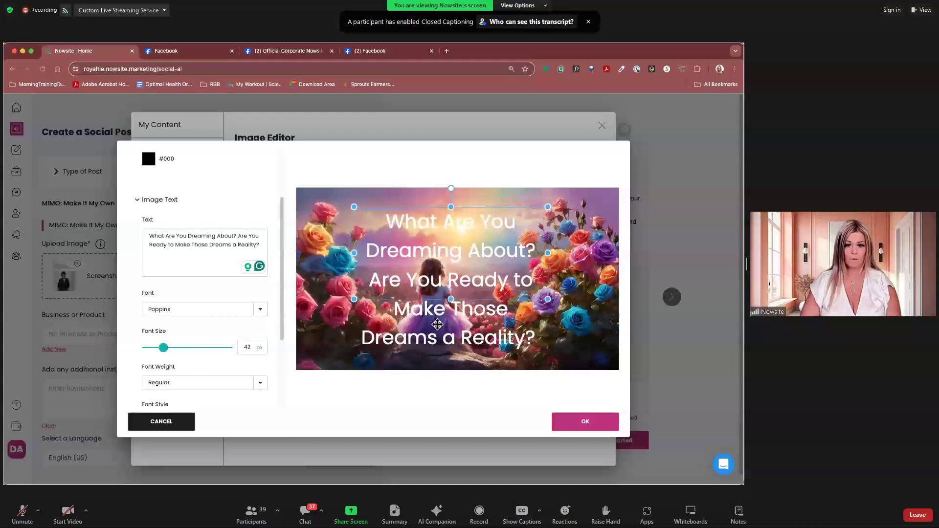
left_click(584, 425)
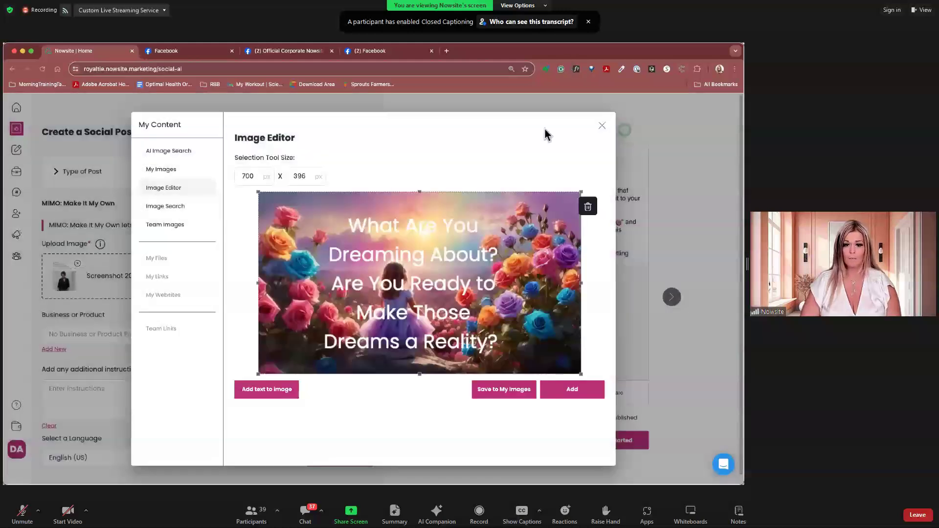
- Crop both sides of the image to about 419 x 395 px around the text and add it to the post
left_click_drag(259, 285, 306, 285)
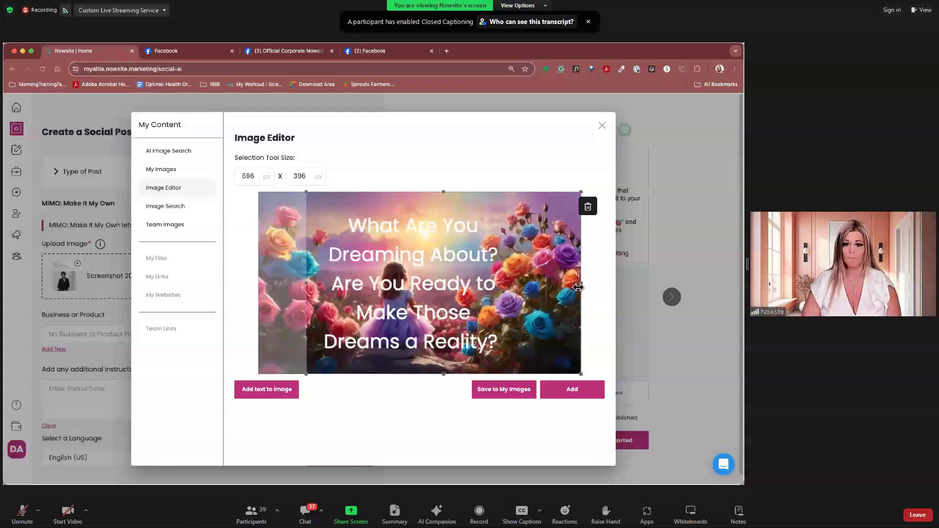
left_click_drag(578, 287, 512, 281)
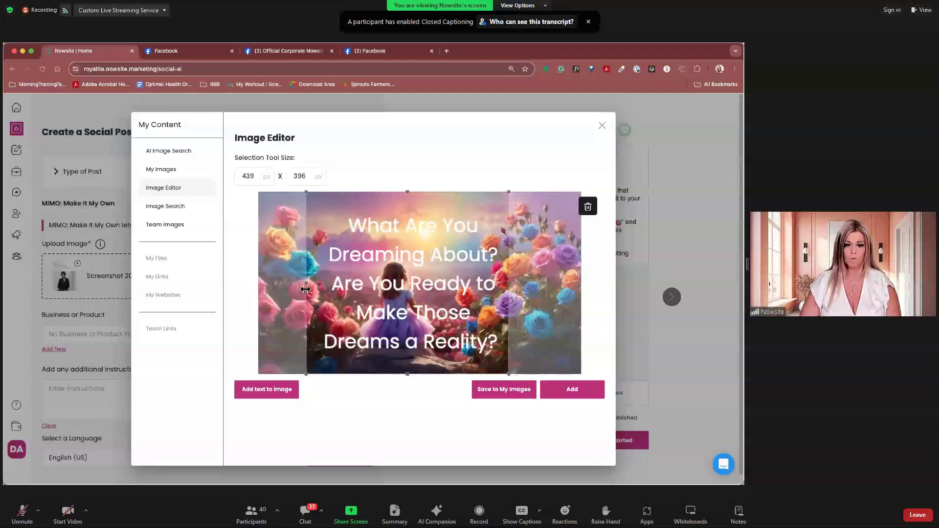
left_click_drag(305, 289, 315, 286)
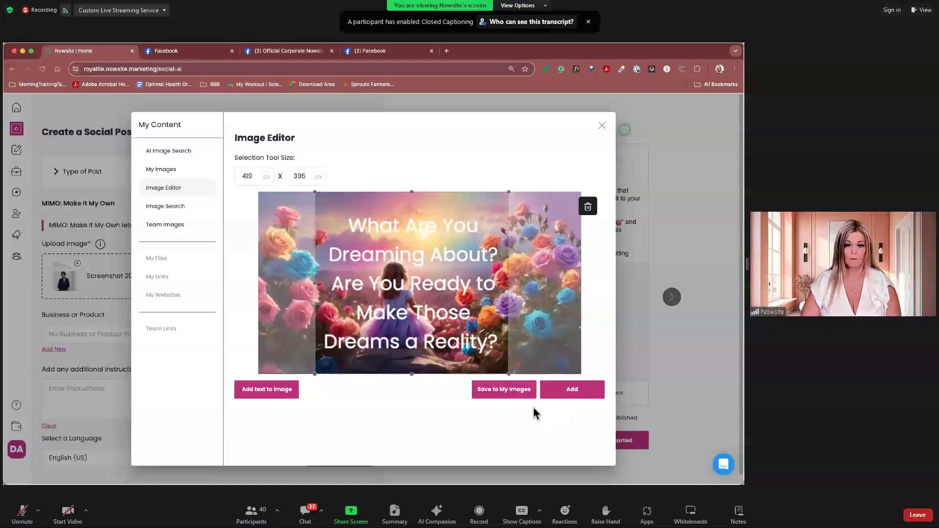
left_click(577, 399)
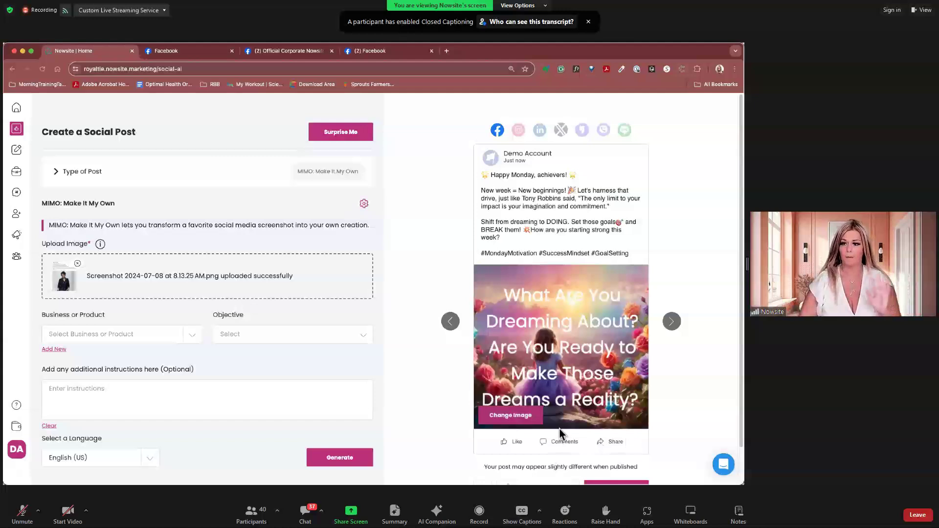
- Replace "New week" with "Today" at the start of the post's second paragraph
scroll(571, 291, "down", 1)
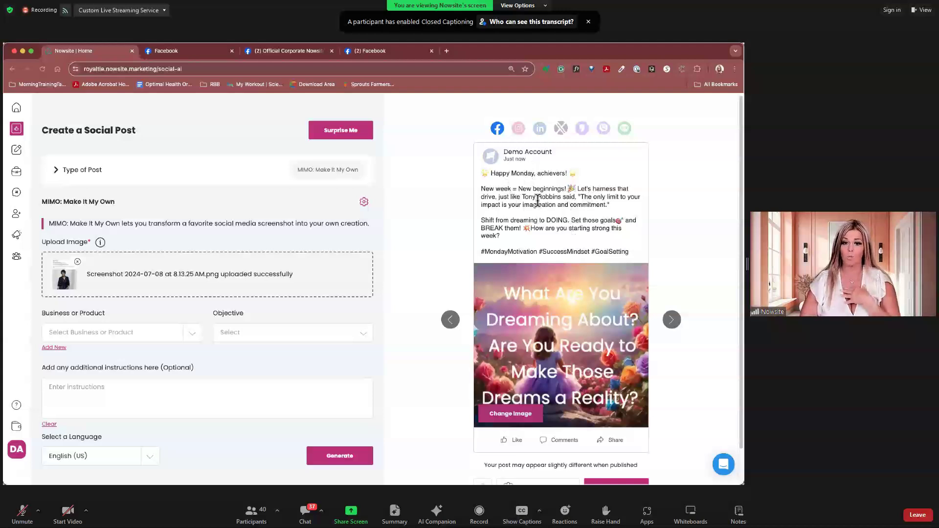
left_click_drag(510, 189, 480, 194)
left_click(512, 188)
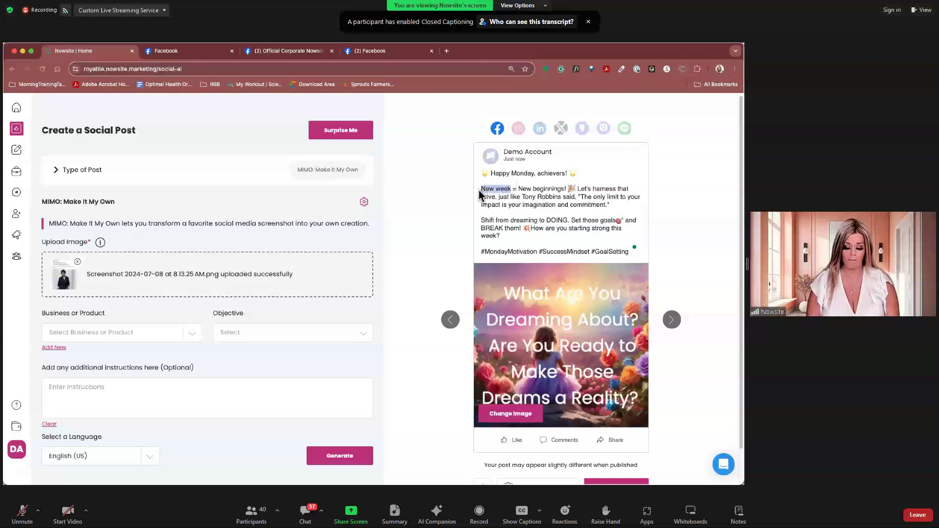
type("Today")
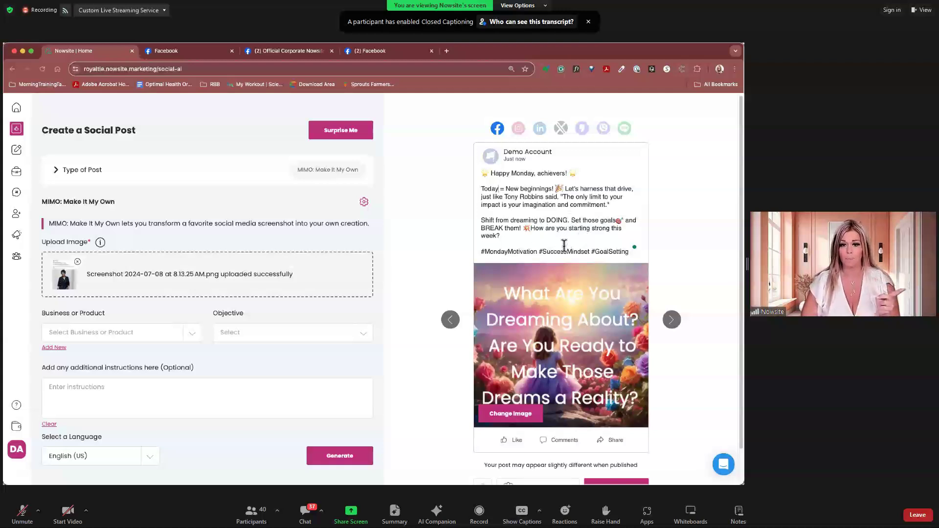
- Add "Let me know in the comments below." after the question "How are you starting strong this week?"
left_click(529, 236)
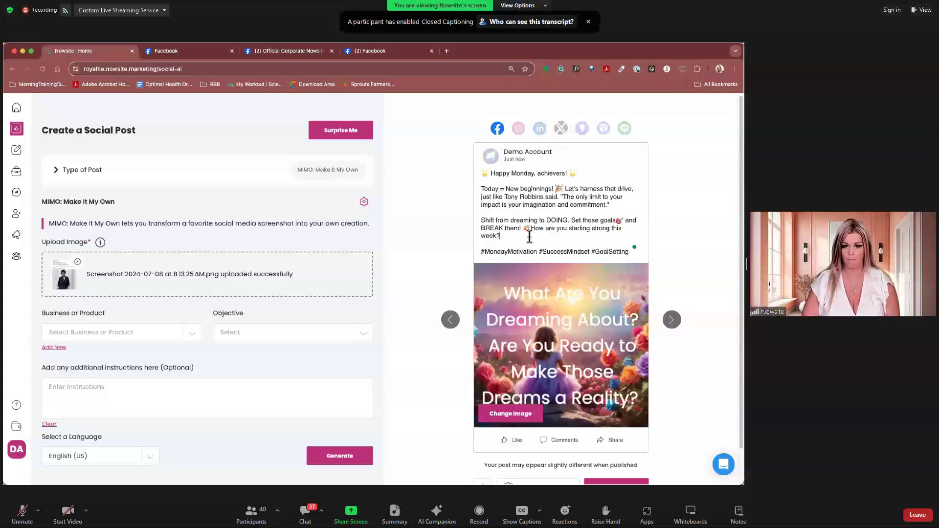
type("Let")
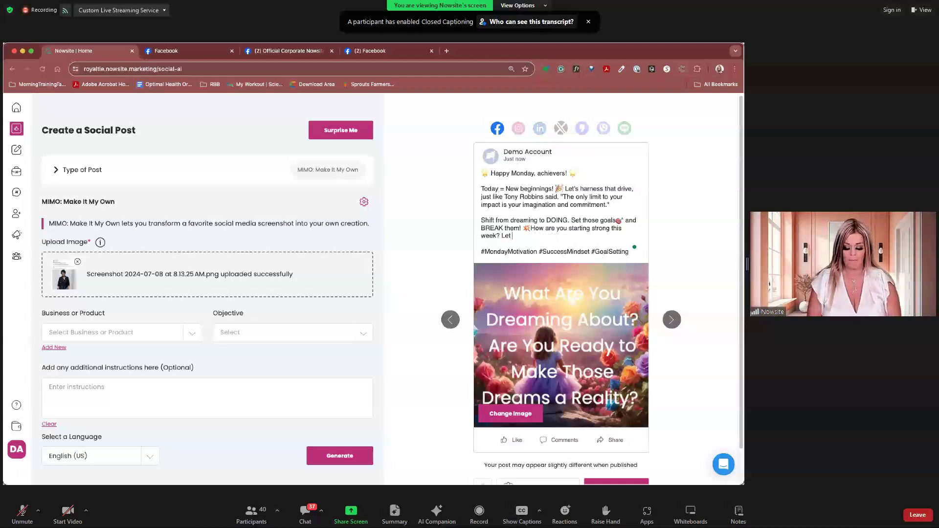
type(" me know i")
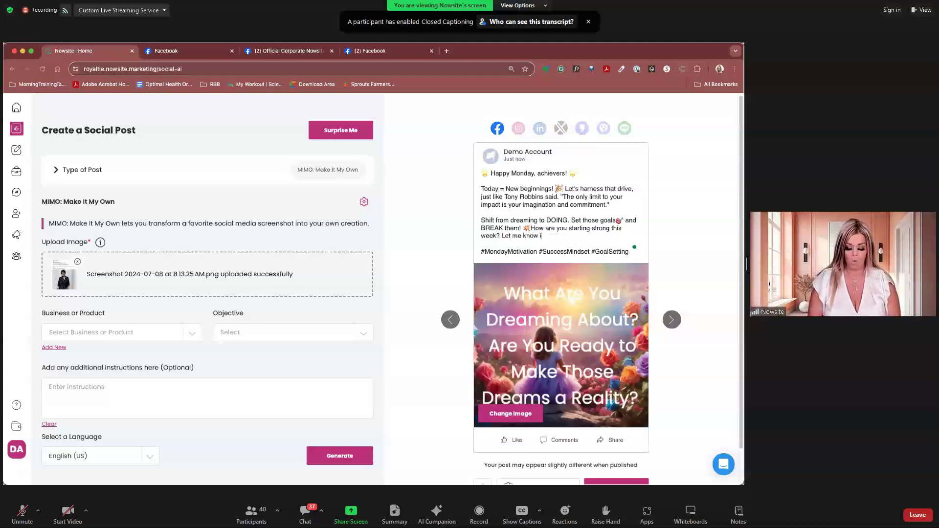
type("n the comm")
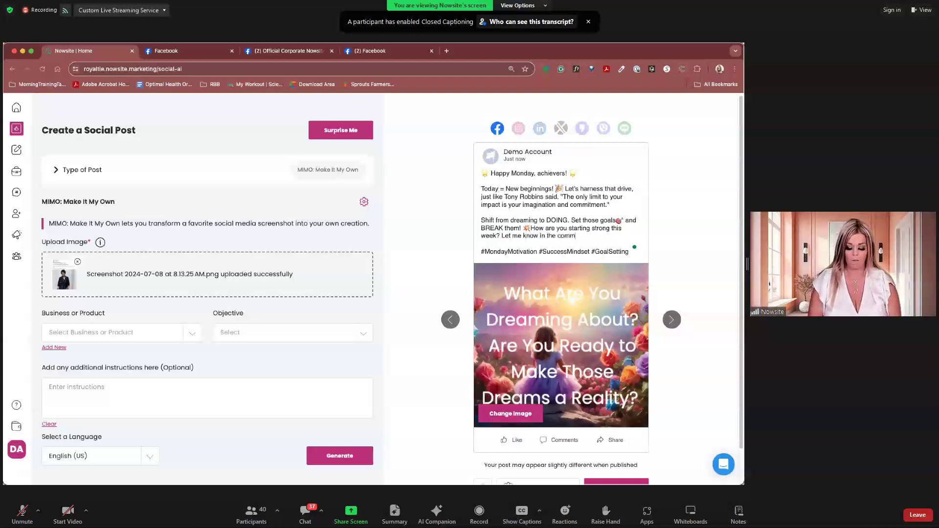
type("ents below.")
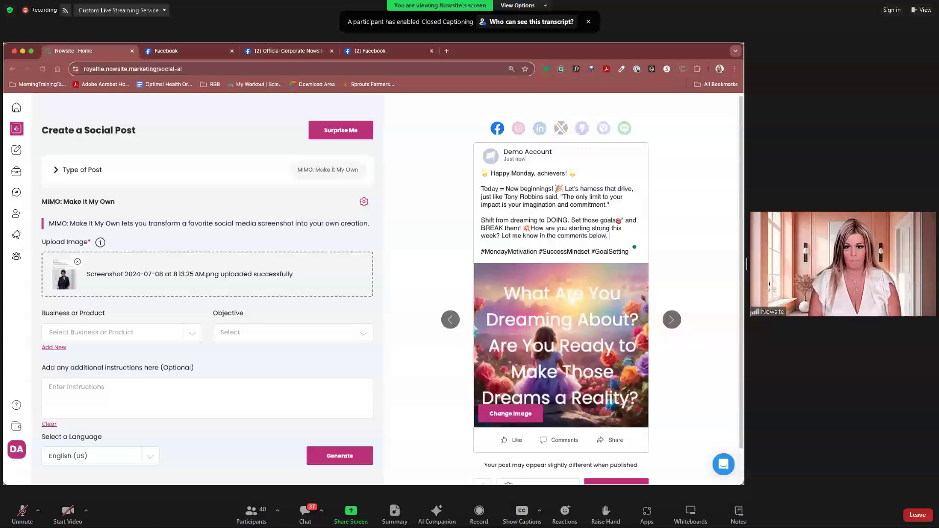
- Add a new paragraph above the hashtags reading "Remember, you get to decide what kind of life you are going to have."
key("Return")
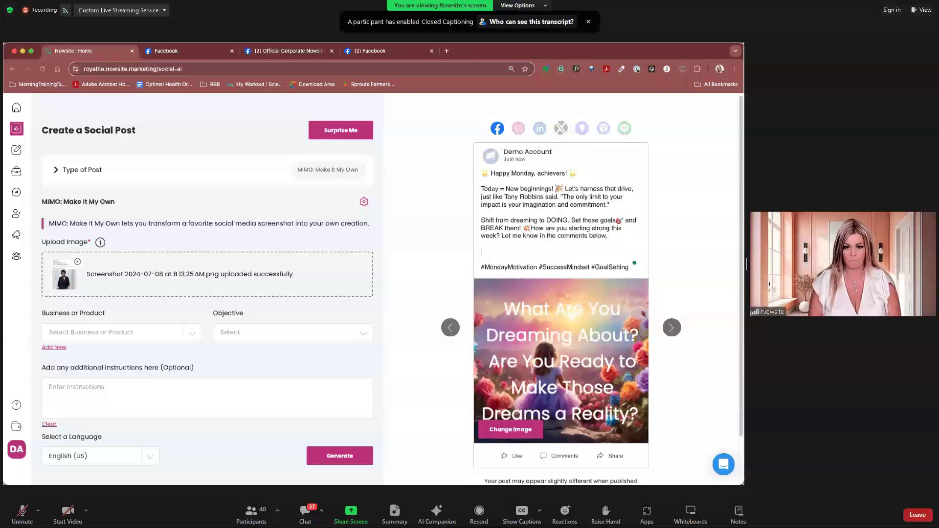
type("Remember")
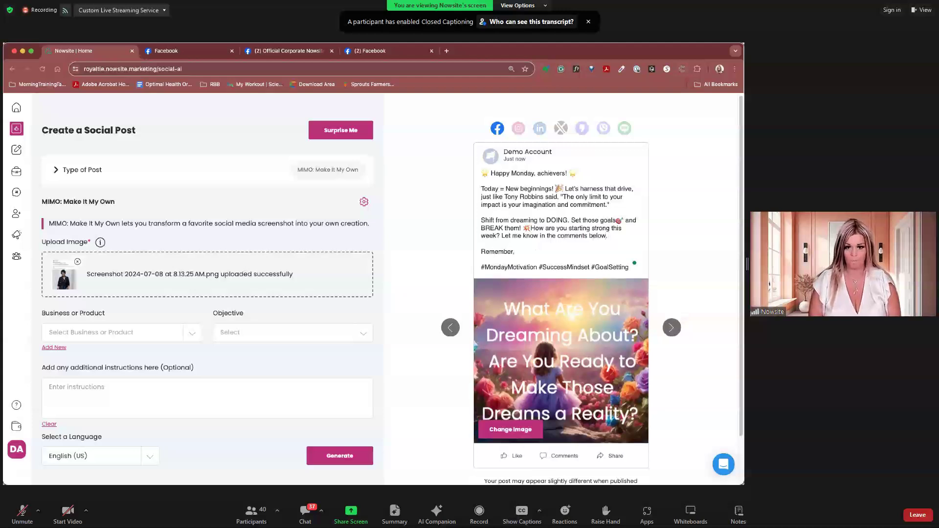
type(", you")
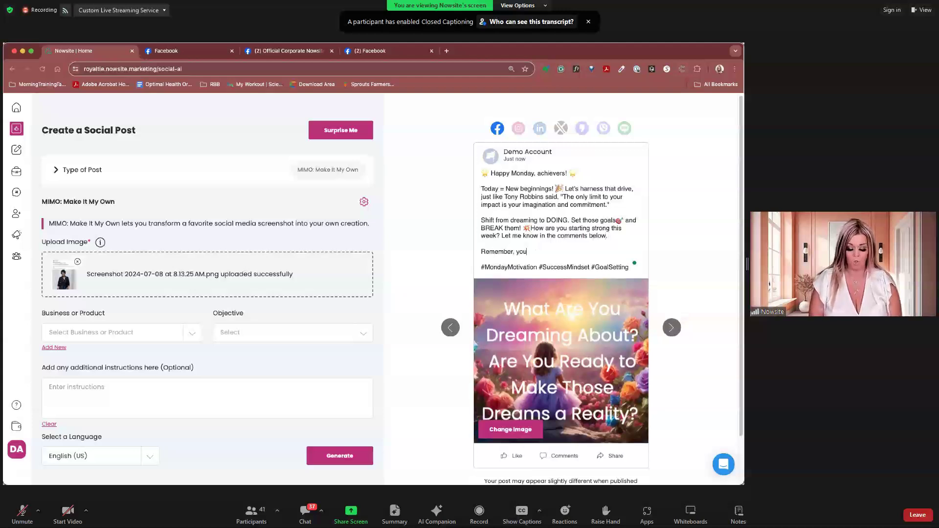
type(" get to decide")
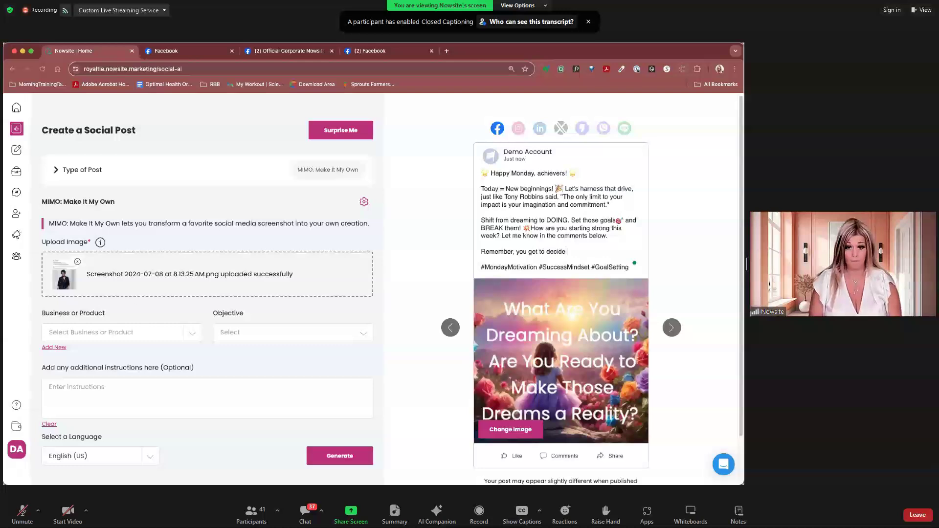
type(" what ")
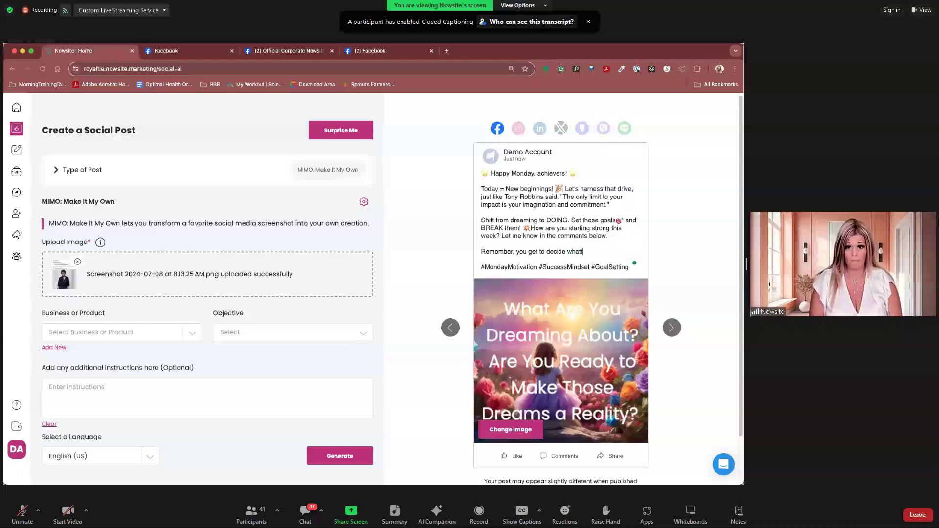
type("kind of life you are")
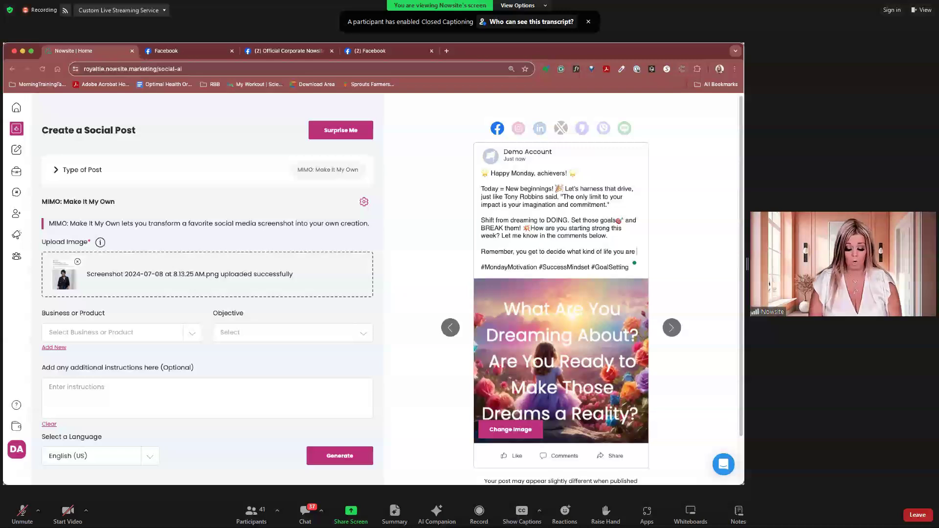
type(" going to have.")
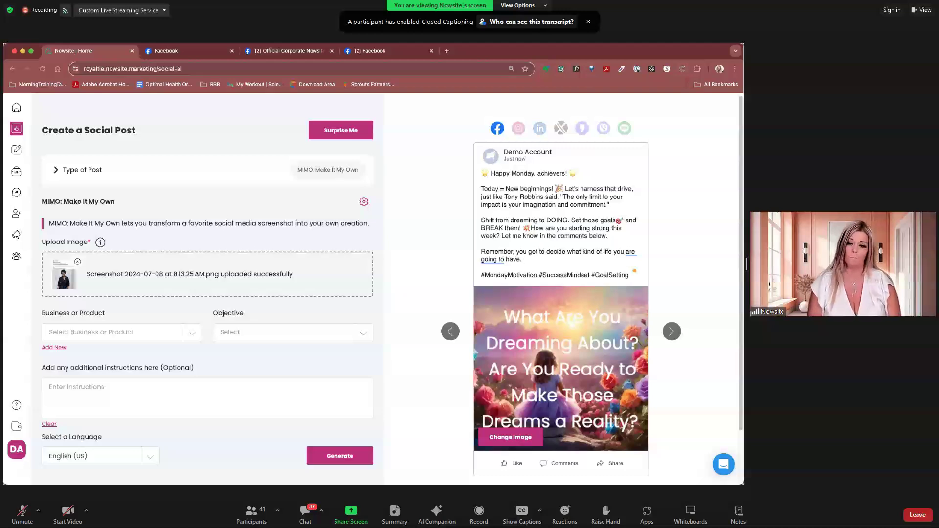
- Reword the end of the "Remember" sentence to "the life you live." and begin the sentence that follows it
left_click_drag(547, 259, 567, 251)
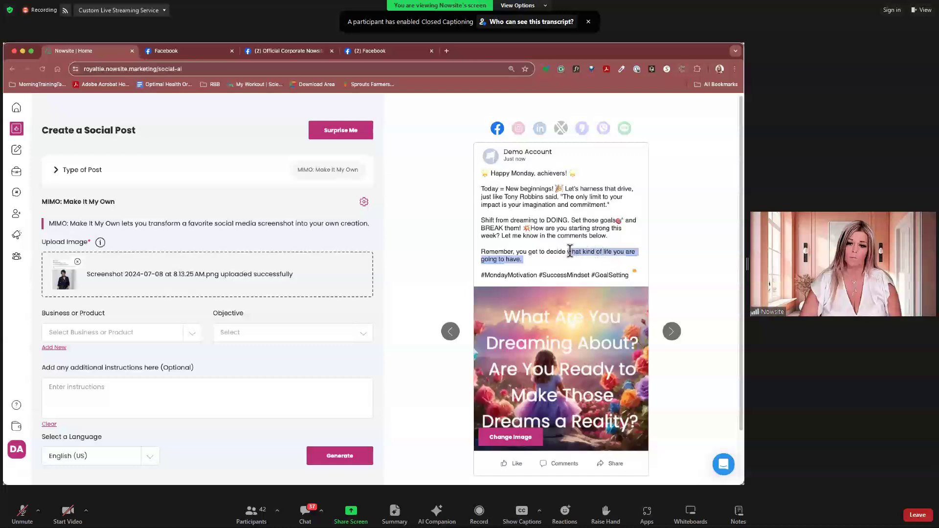
type("the life yo")
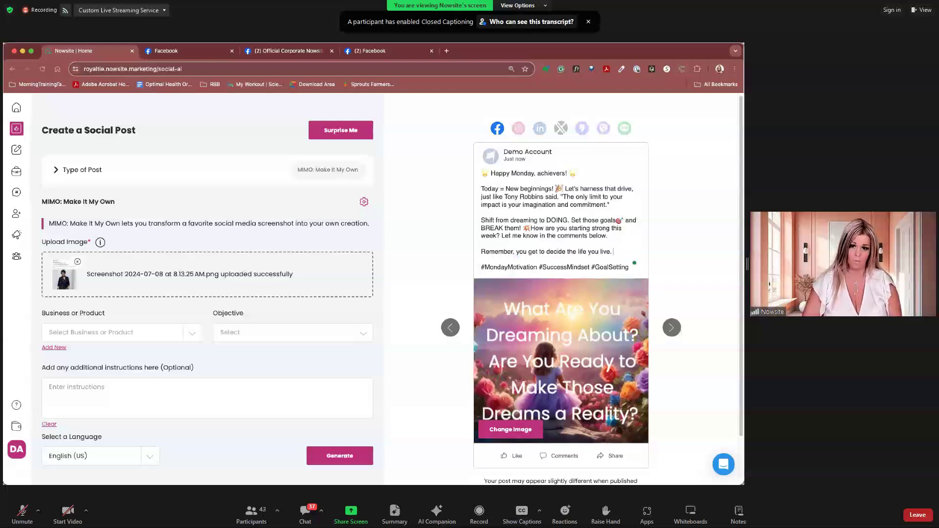
type("u live. If you wa")
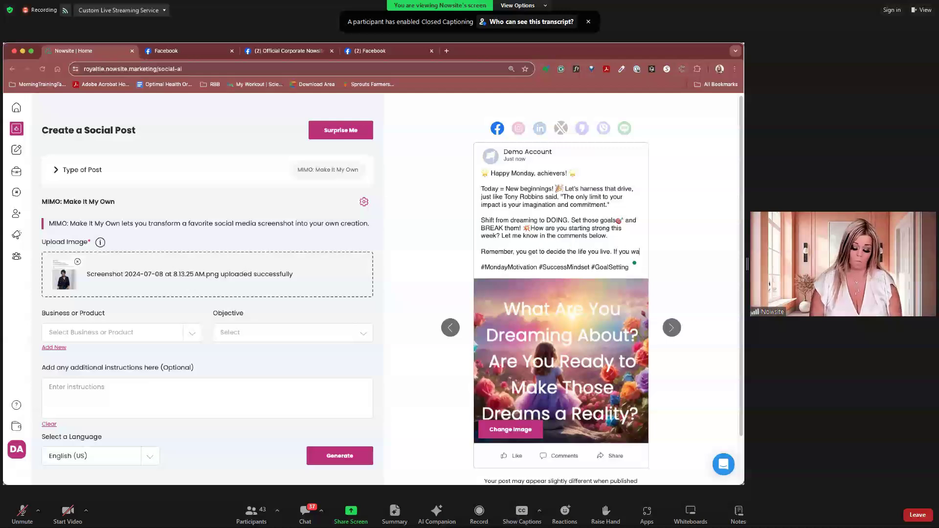
- Complete the paragraph's ending as "If you want to change your life, let's talk. I can give you some tips that helped me."
type("nt to change your life,")
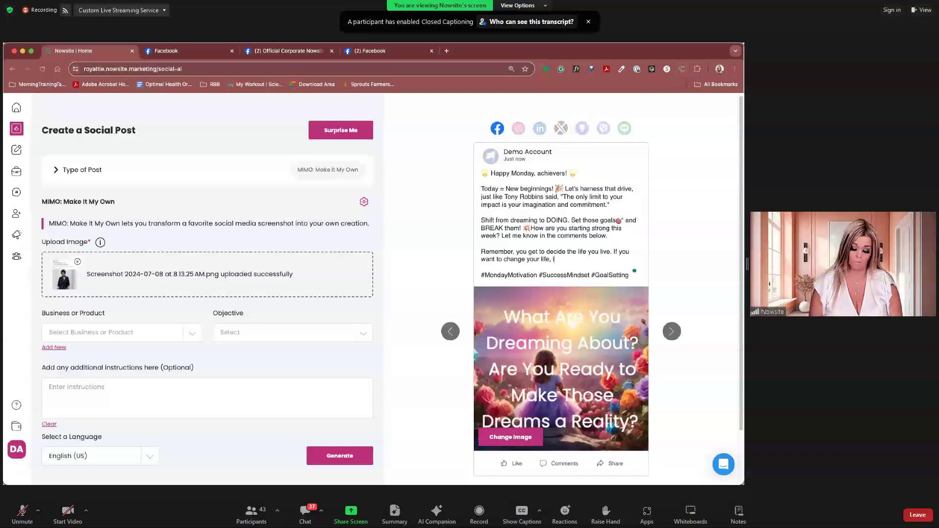
type(" let's ta")
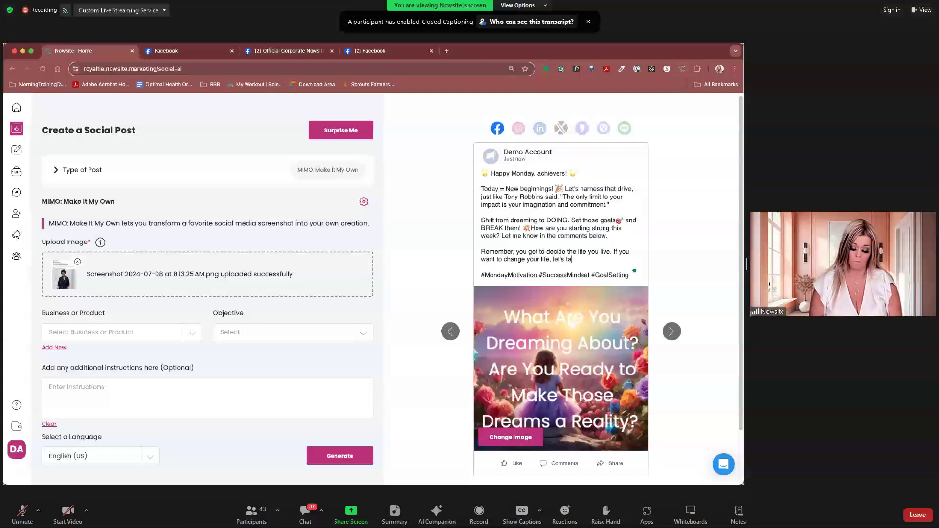
type("lk. I can give you so")
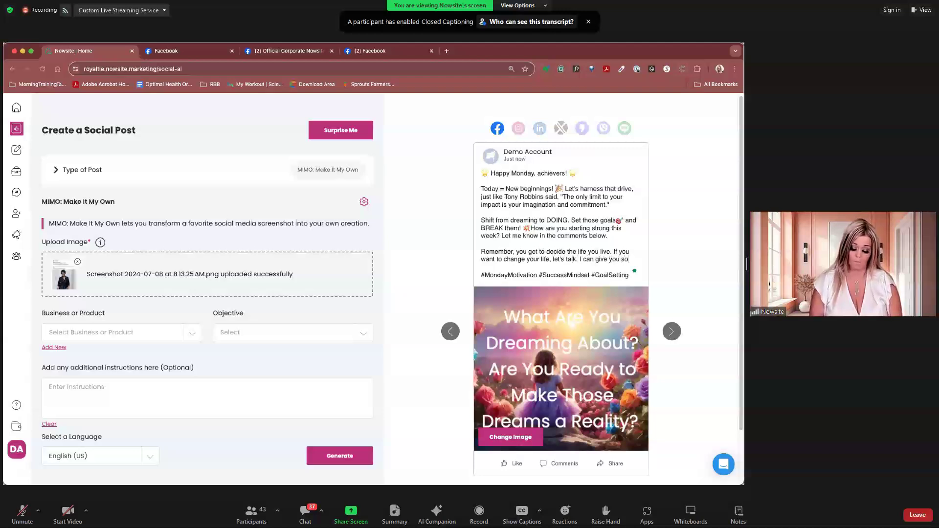
type("me")
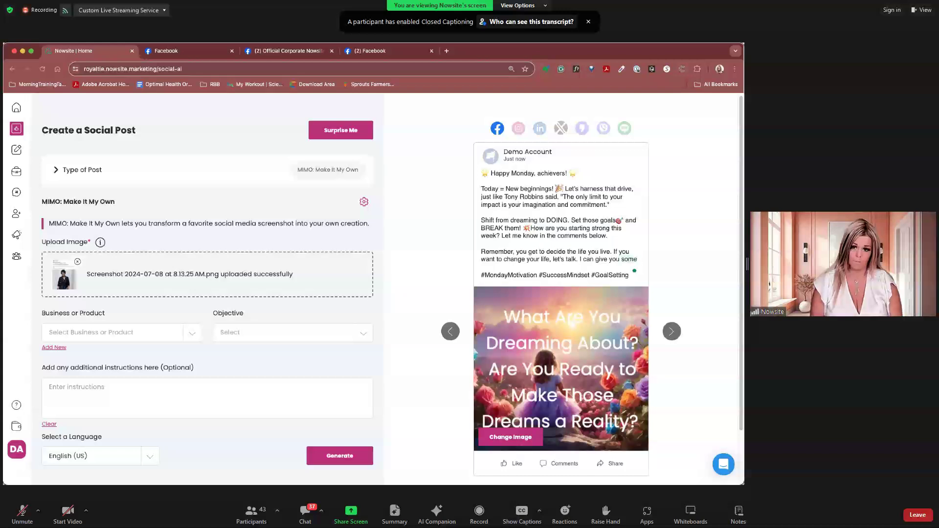
type(" tips th")
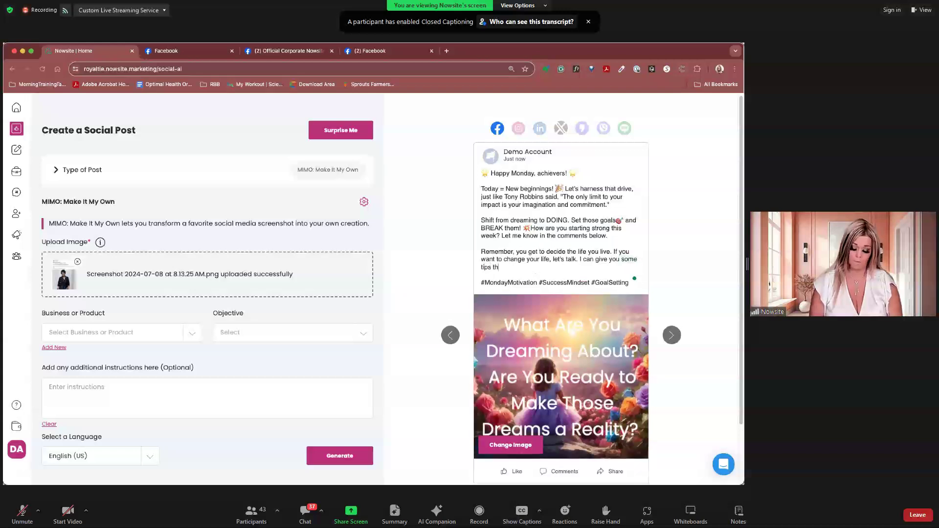
type("at helped me.")
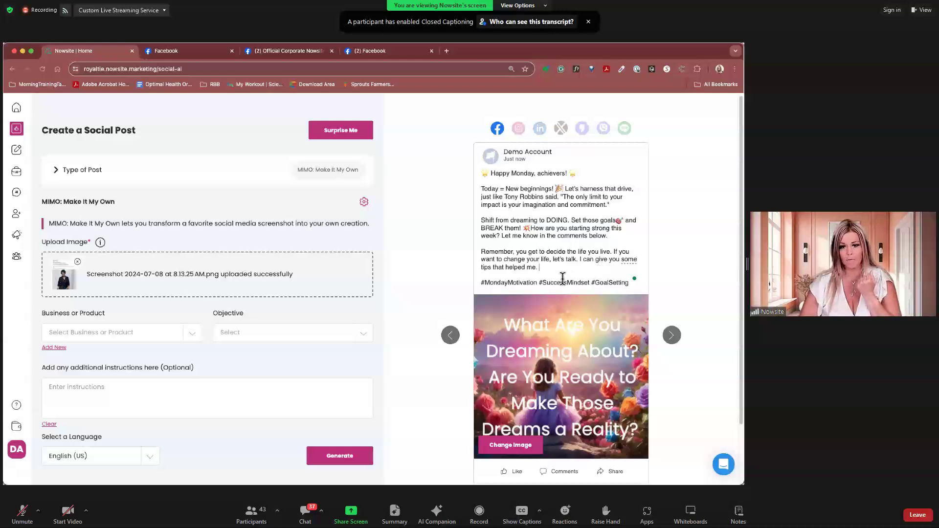
- Split the closing paragraph so that "If you want to change your life" starts a separate paragraph
left_click(613, 252)
key("Return")
key("Return")
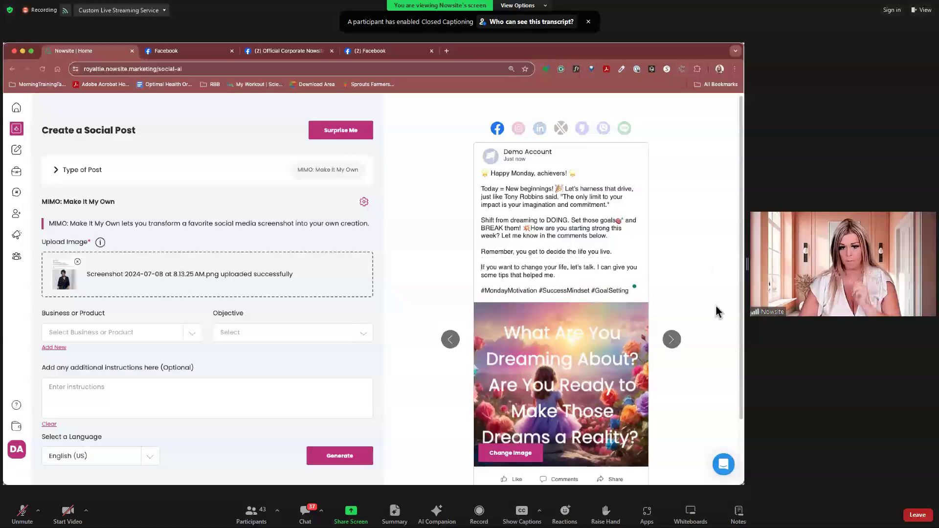
scroll(721, 326, "down", 1)
scroll(589, 191, "up", 1)
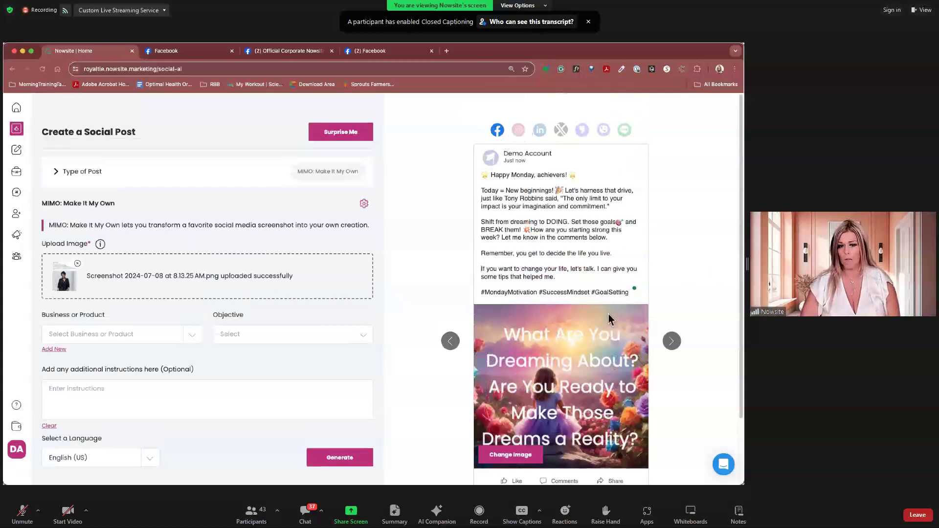
- Switch the finished Facebook post to its Instagram version
left_click_drag(627, 293, 473, 175)
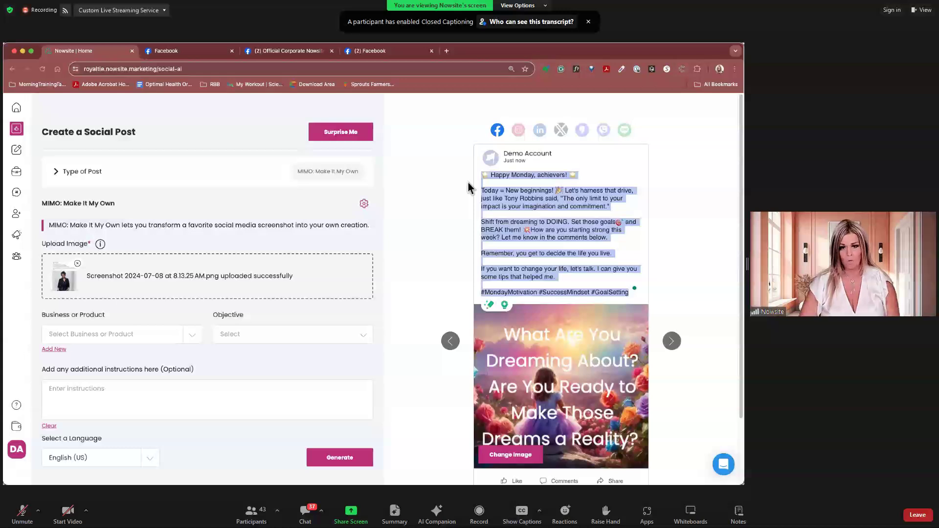
left_click(456, 198)
left_click(518, 130)
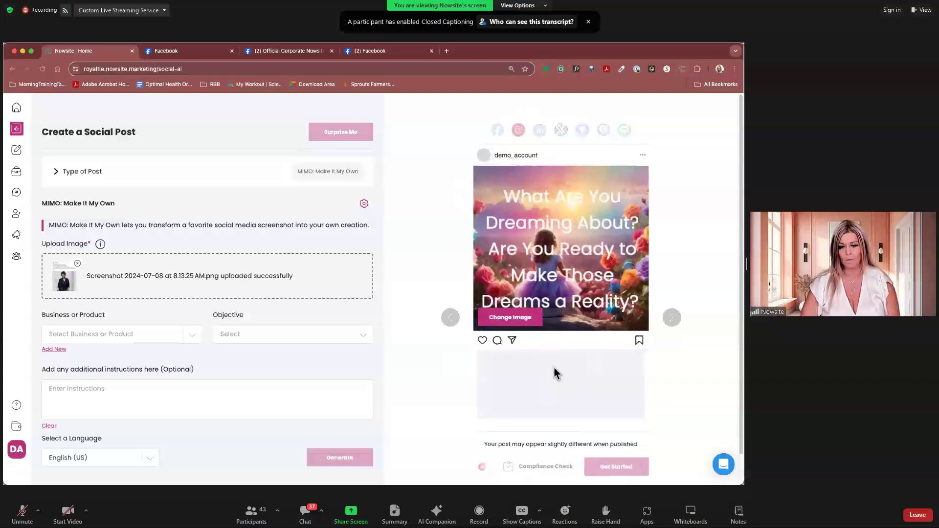
- Review the Instagram version of the post, export its text and image, and continue to the Instagram website to publish it
scroll(553, 367, "down", 1)
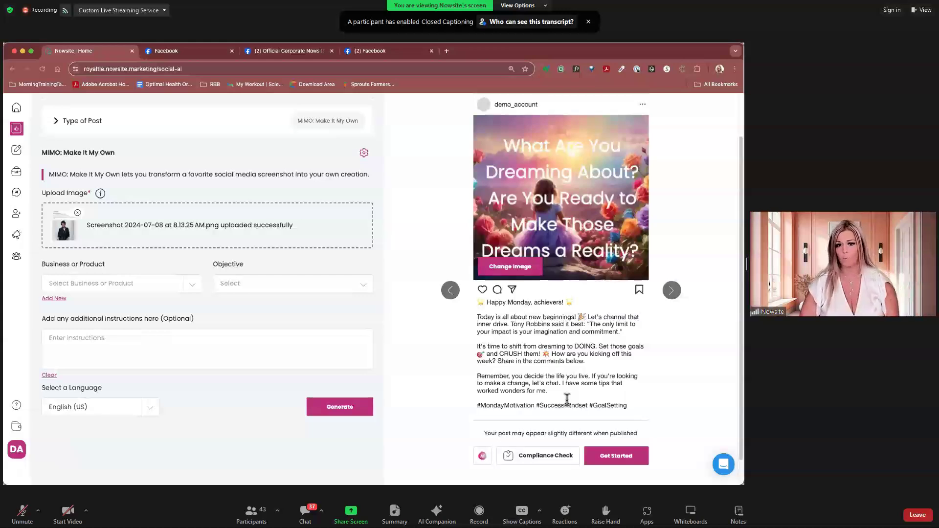
scroll(557, 362, "down", 2)
scroll(560, 361, "up", 4)
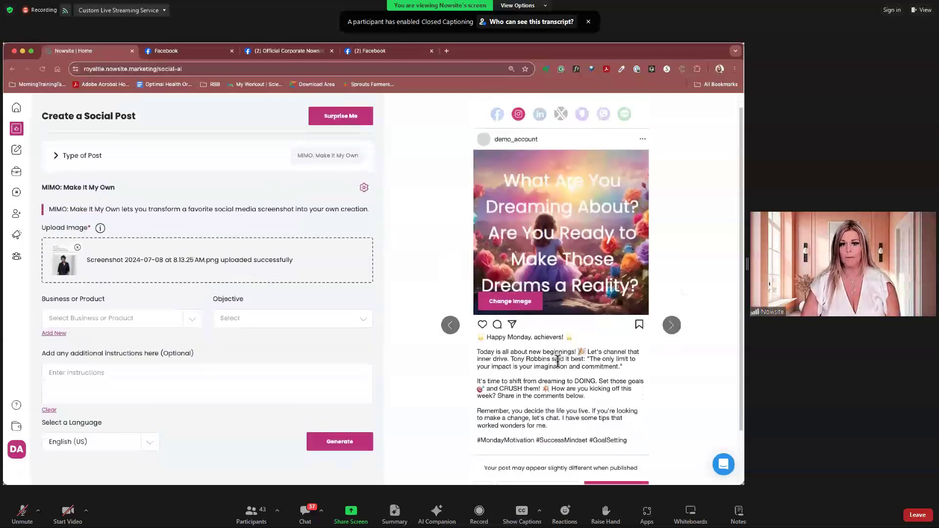
scroll(566, 359, "down", 3)
scroll(566, 361, "down", 1)
left_click(615, 431)
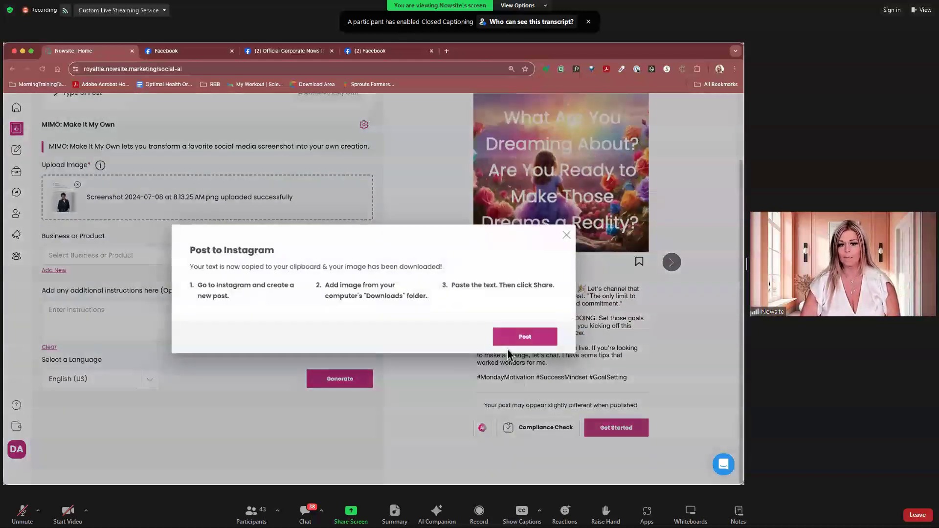
left_click(514, 337)
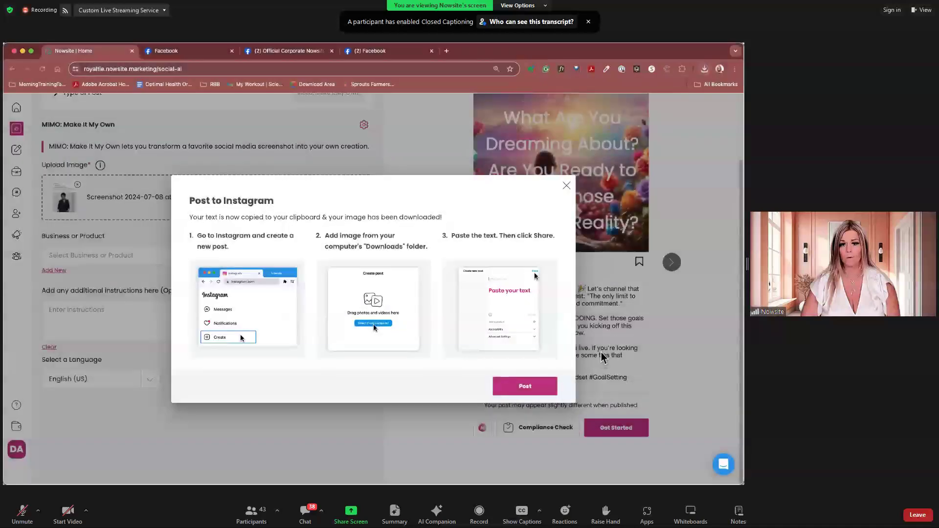
left_click(537, 394)
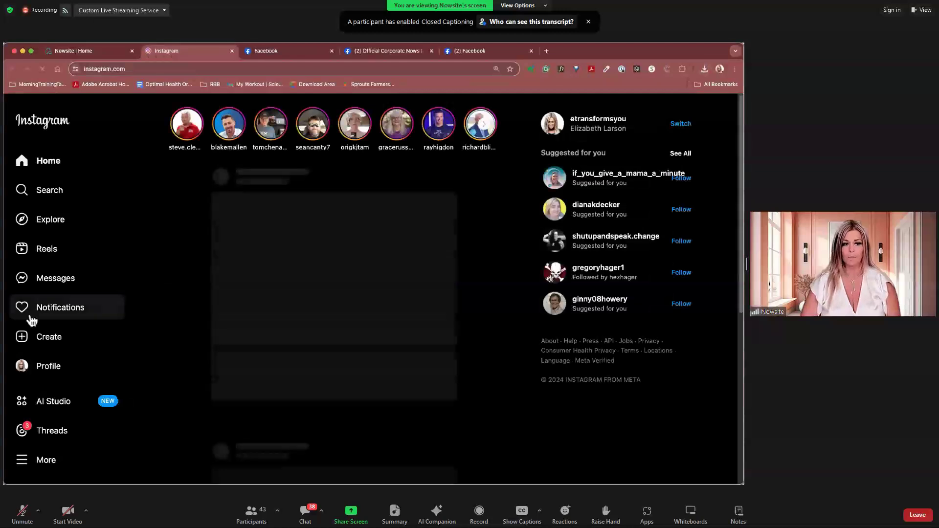
- Create a new Instagram post from the downloaded "What Are You Dreaming About?" image, keeping the default crop and applying no filter
left_click(31, 332)
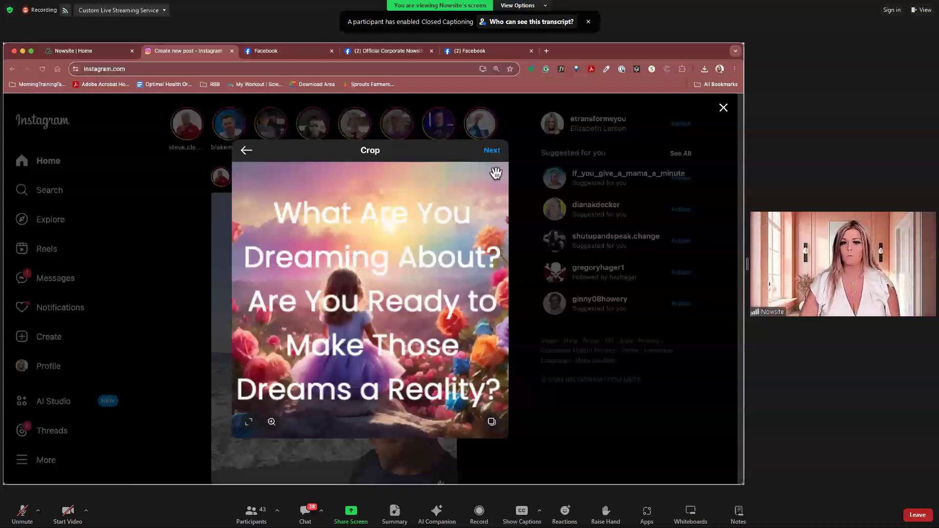
left_click(494, 152)
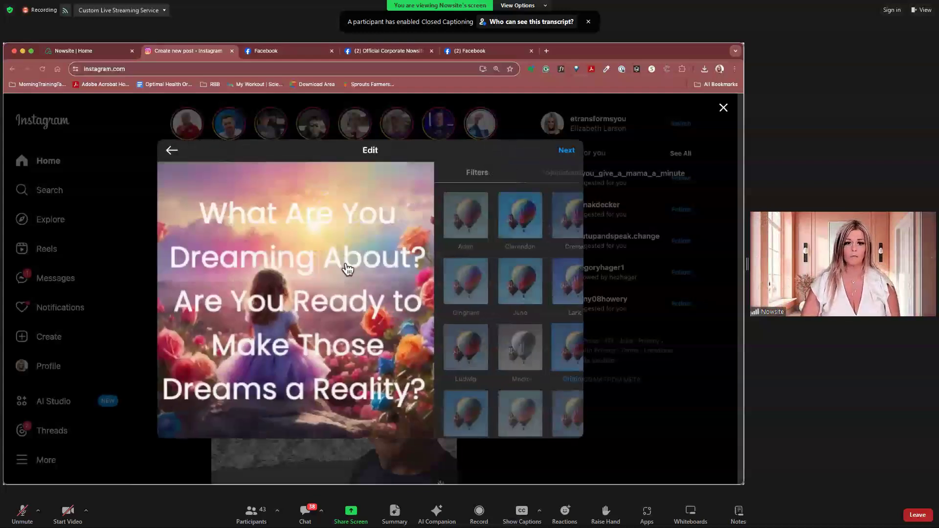
left_click(579, 151)
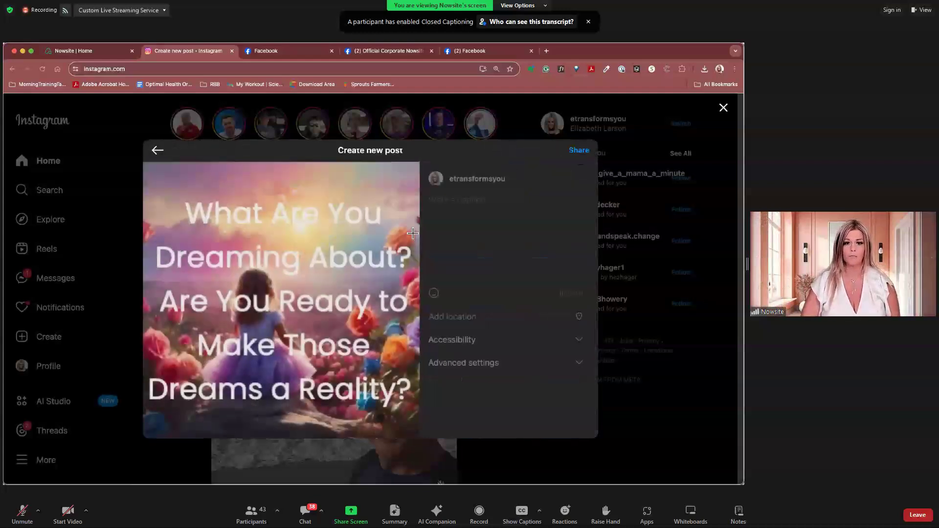
- Paste the copied post text as the caption, read it through and dismiss the hashtag suggestions
left_click(469, 228)
key("ctrl+v")
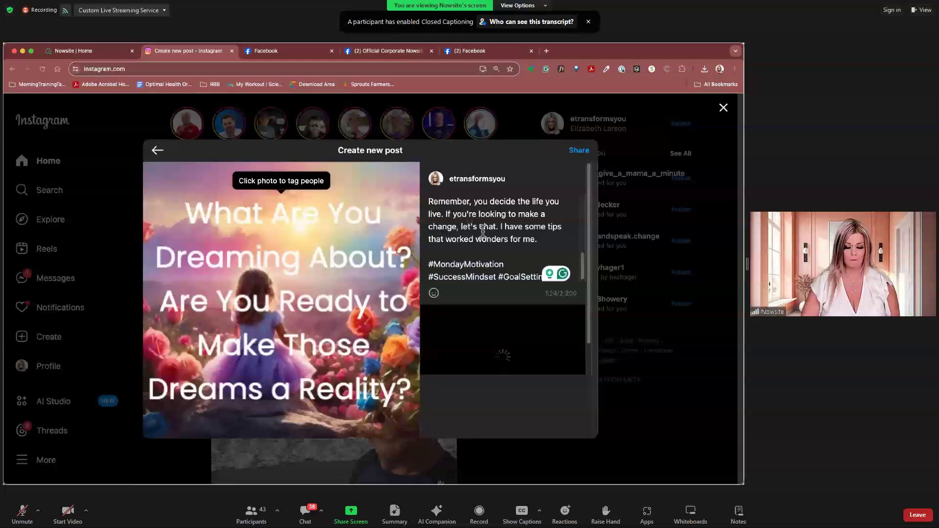
scroll(506, 251, "up", 5)
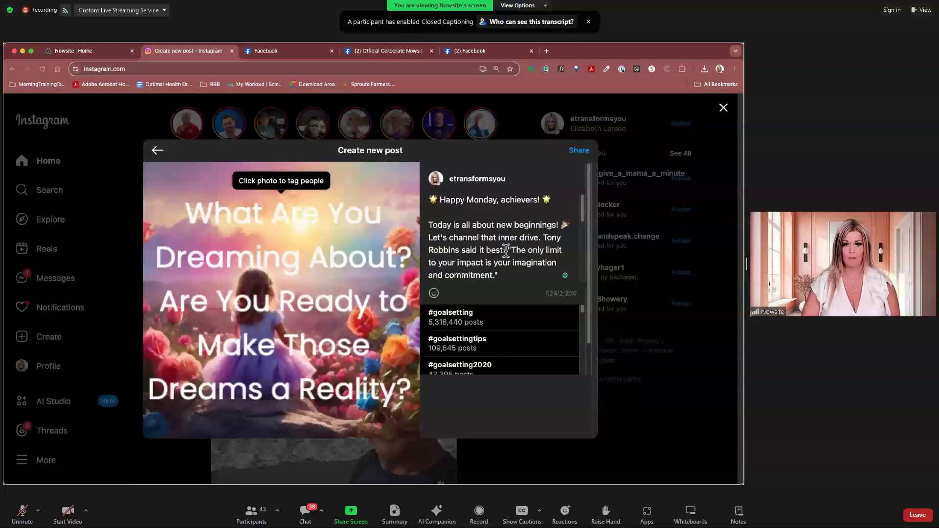
scroll(505, 251, "down", 1)
scroll(504, 259, "down", 2)
scroll(502, 265, "down", 3)
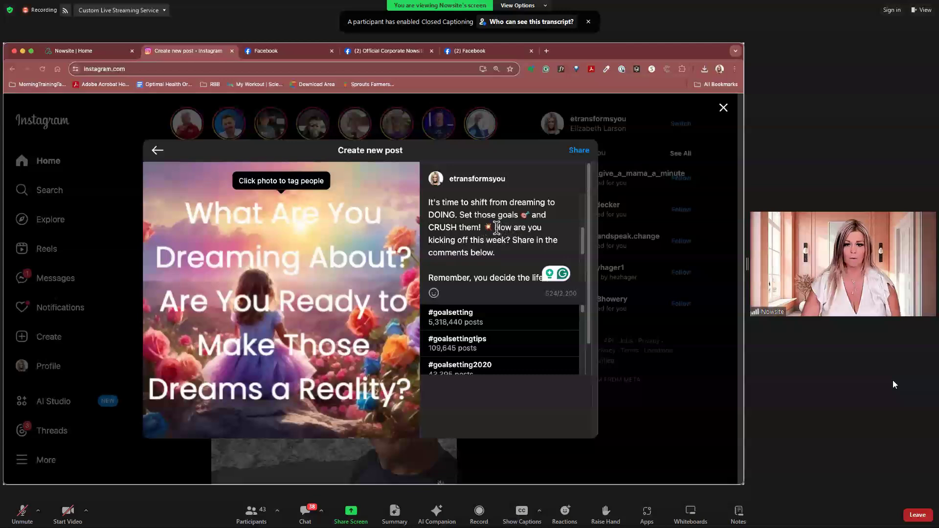
left_click(575, 240)
scroll(517, 220, "down", 3)
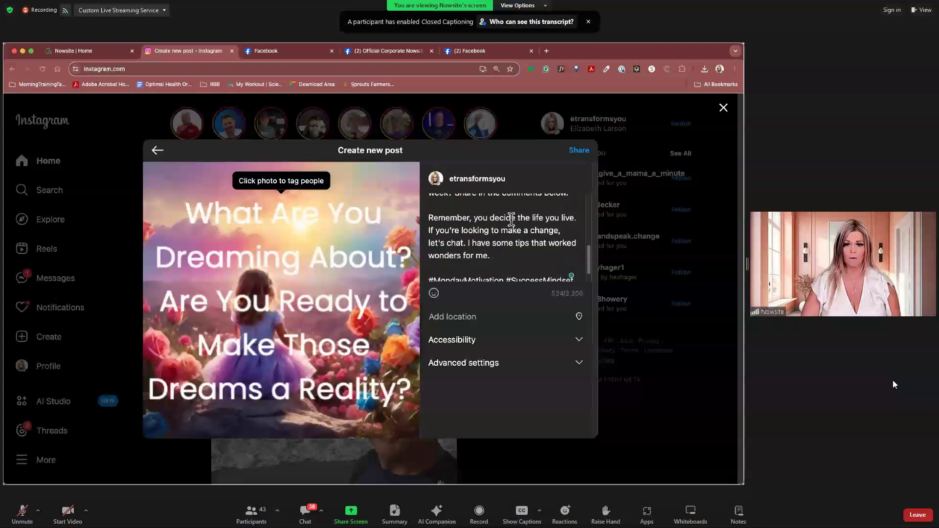